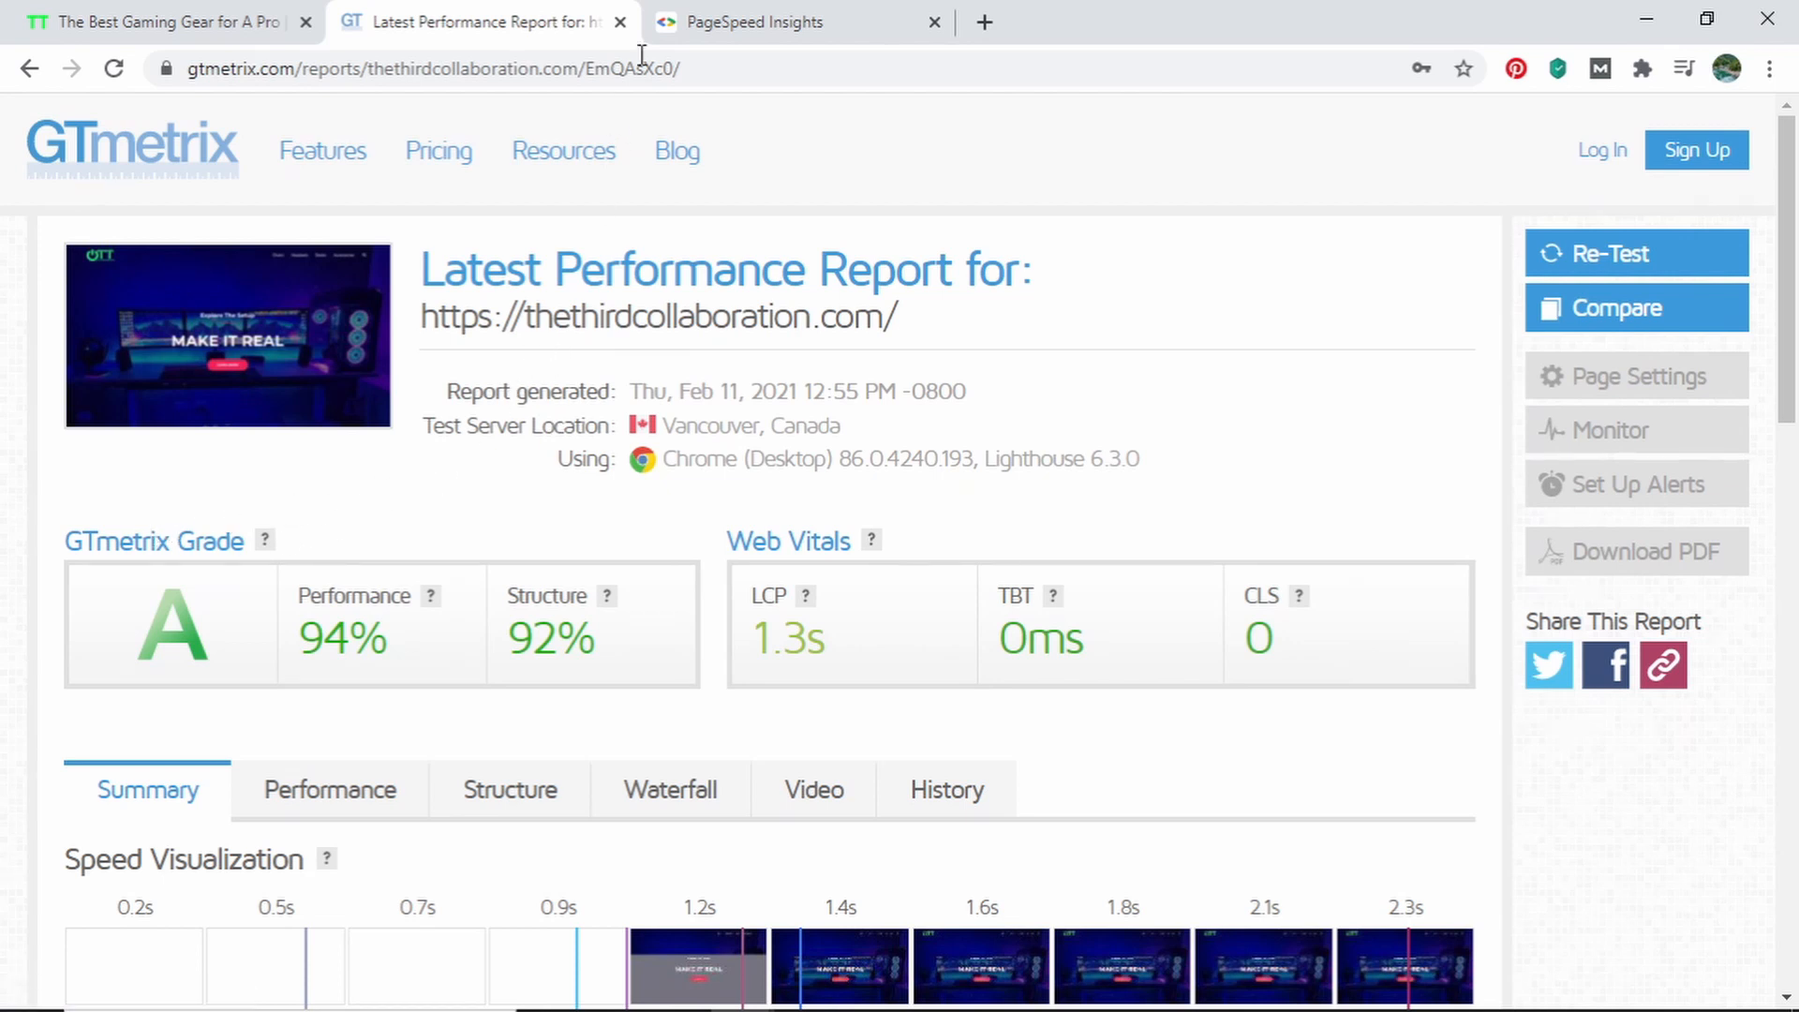
Compare the site's PageSpeed Insights desktop report with its GTmetrix performance report
click(745, 19)
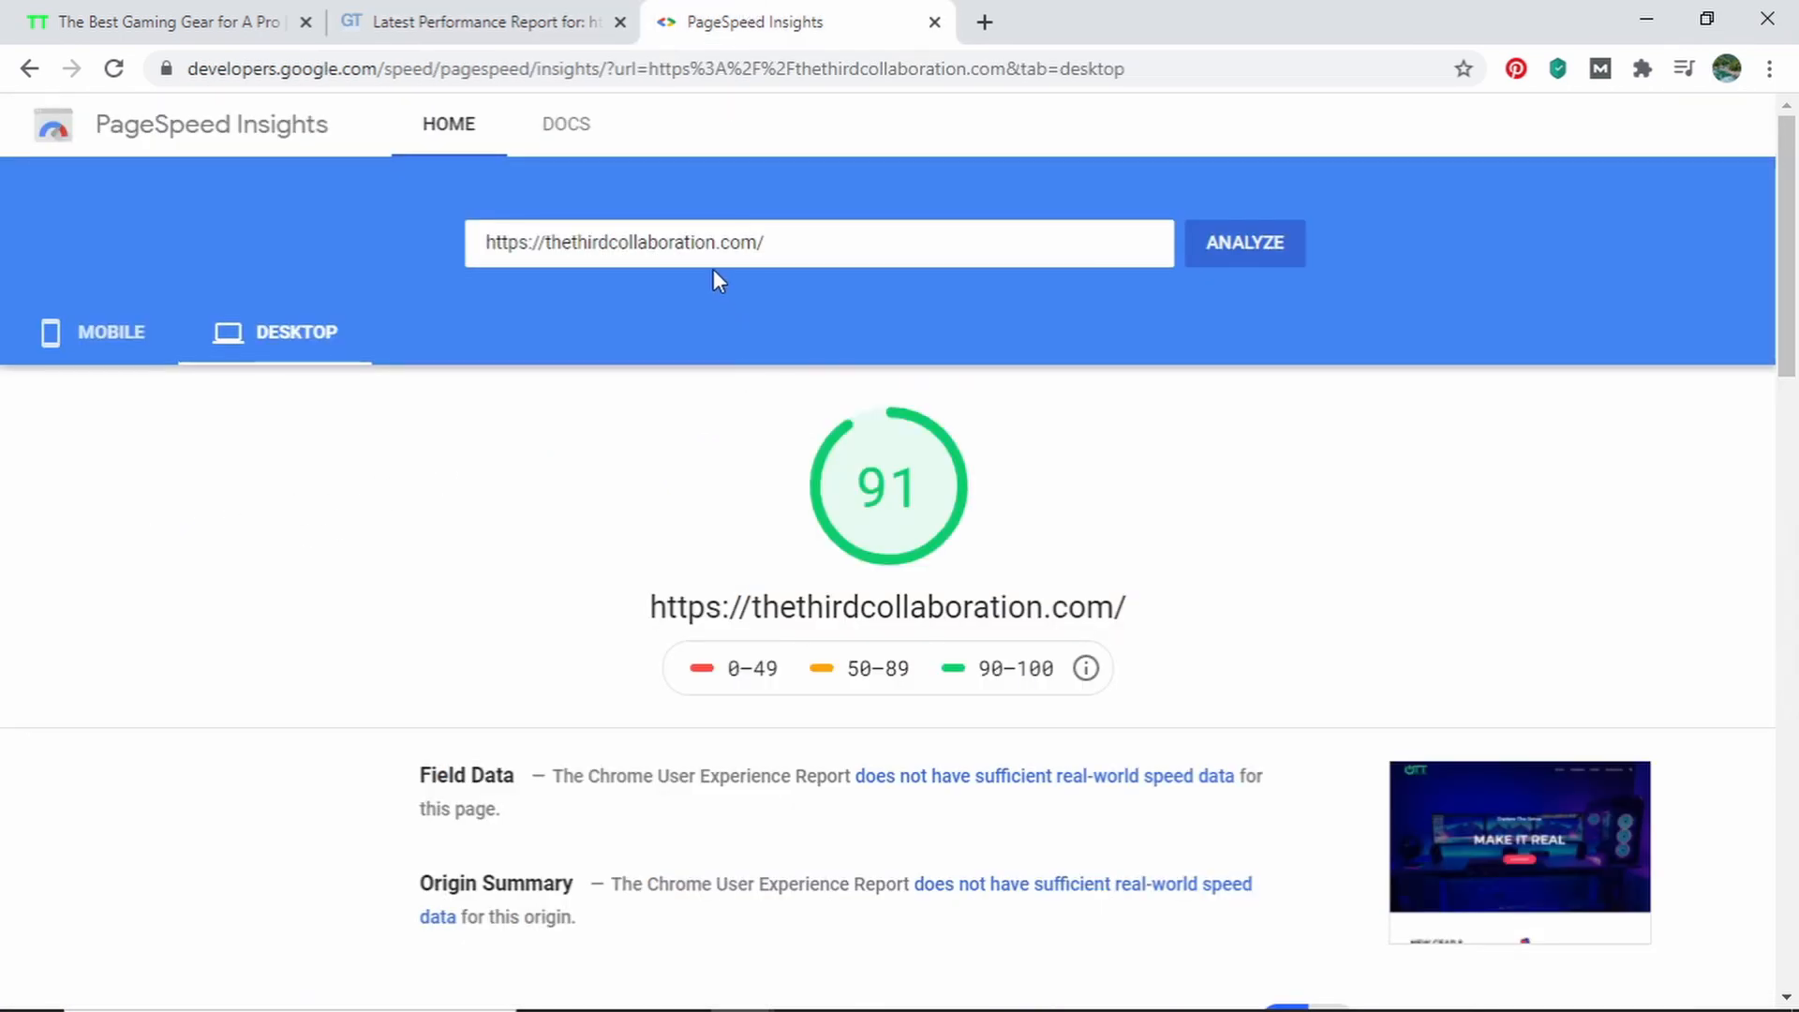
click(531, 11)
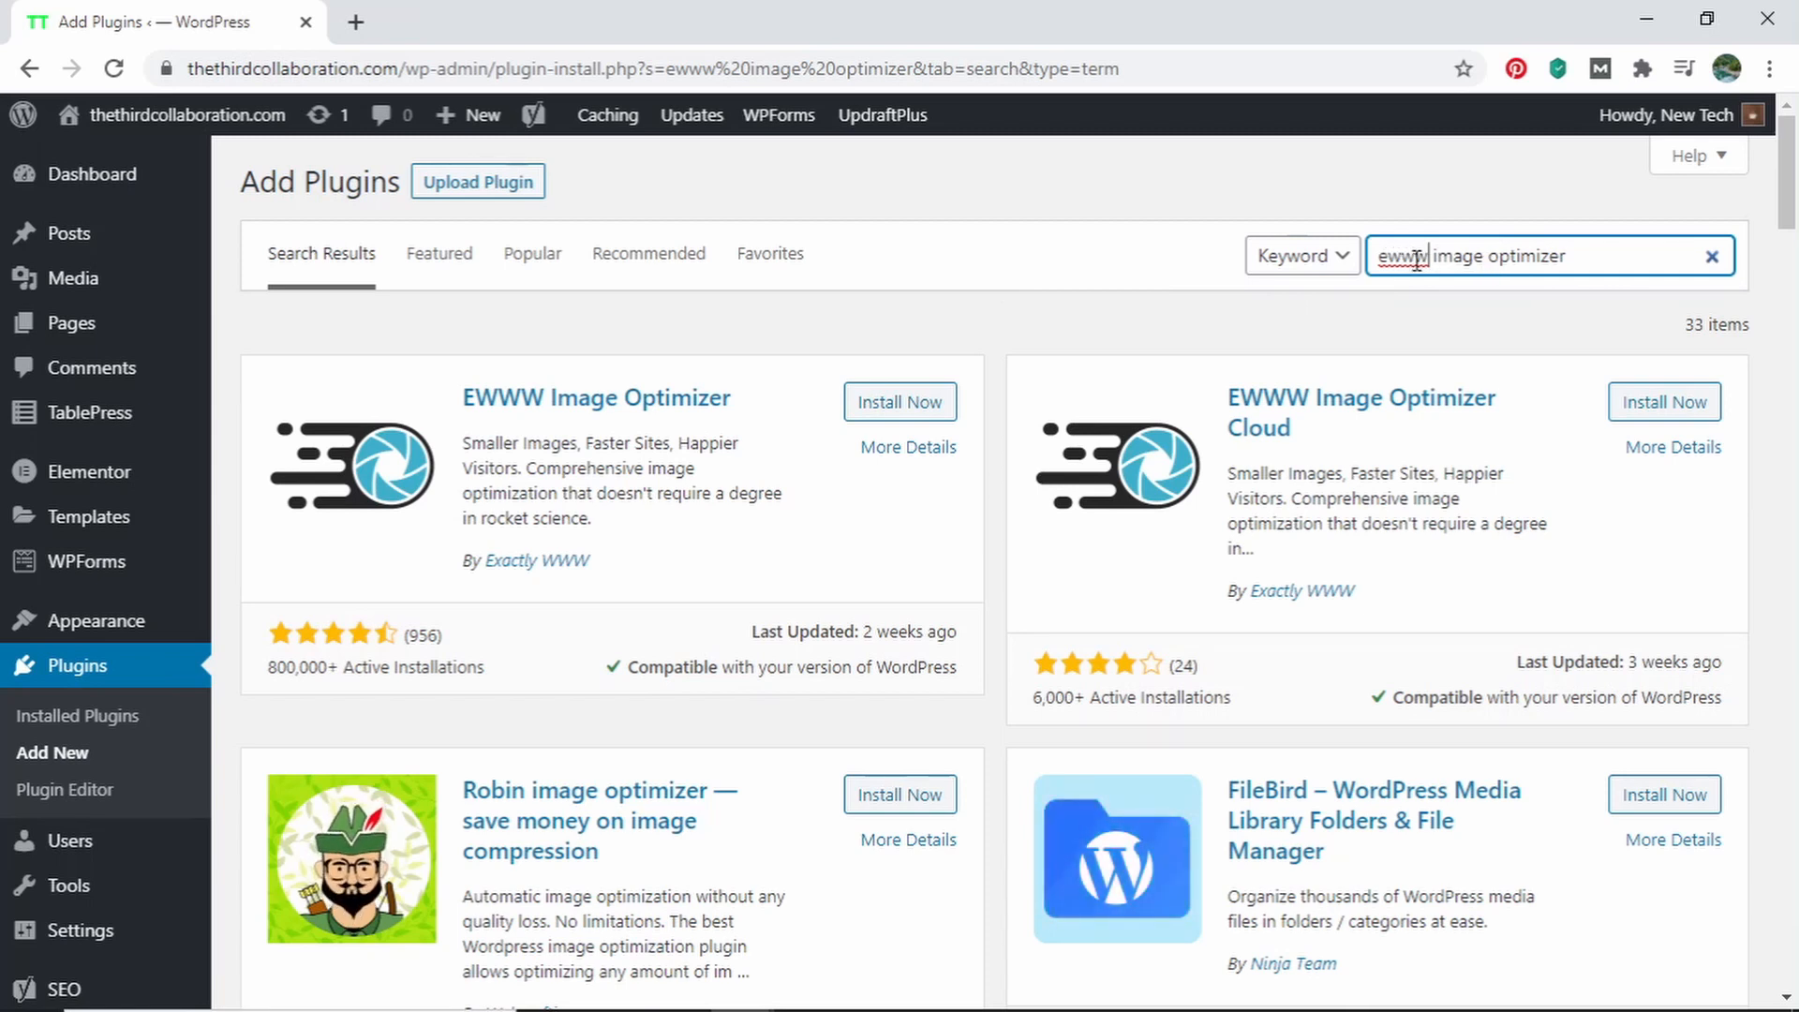
Install and activate the EWWW Image Optimizer plugin from the plugin search results, and open its settings
drag(1536, 264, 1313, 273)
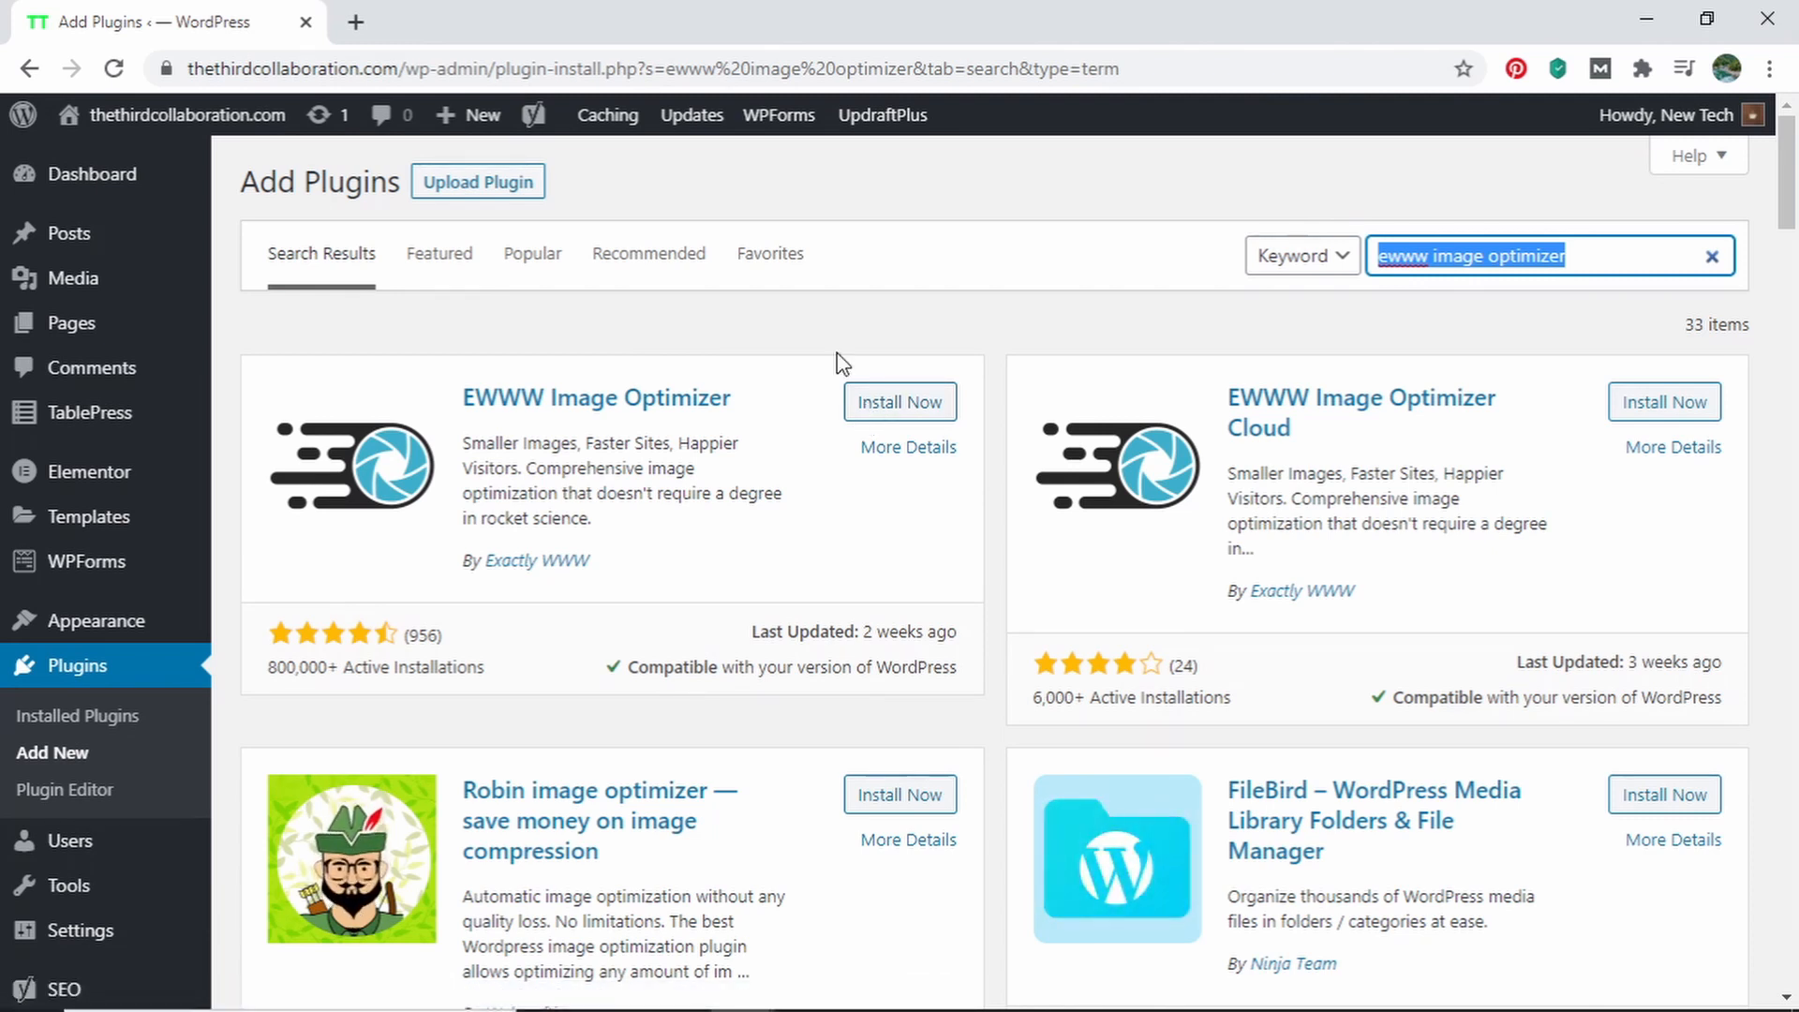
click(867, 404)
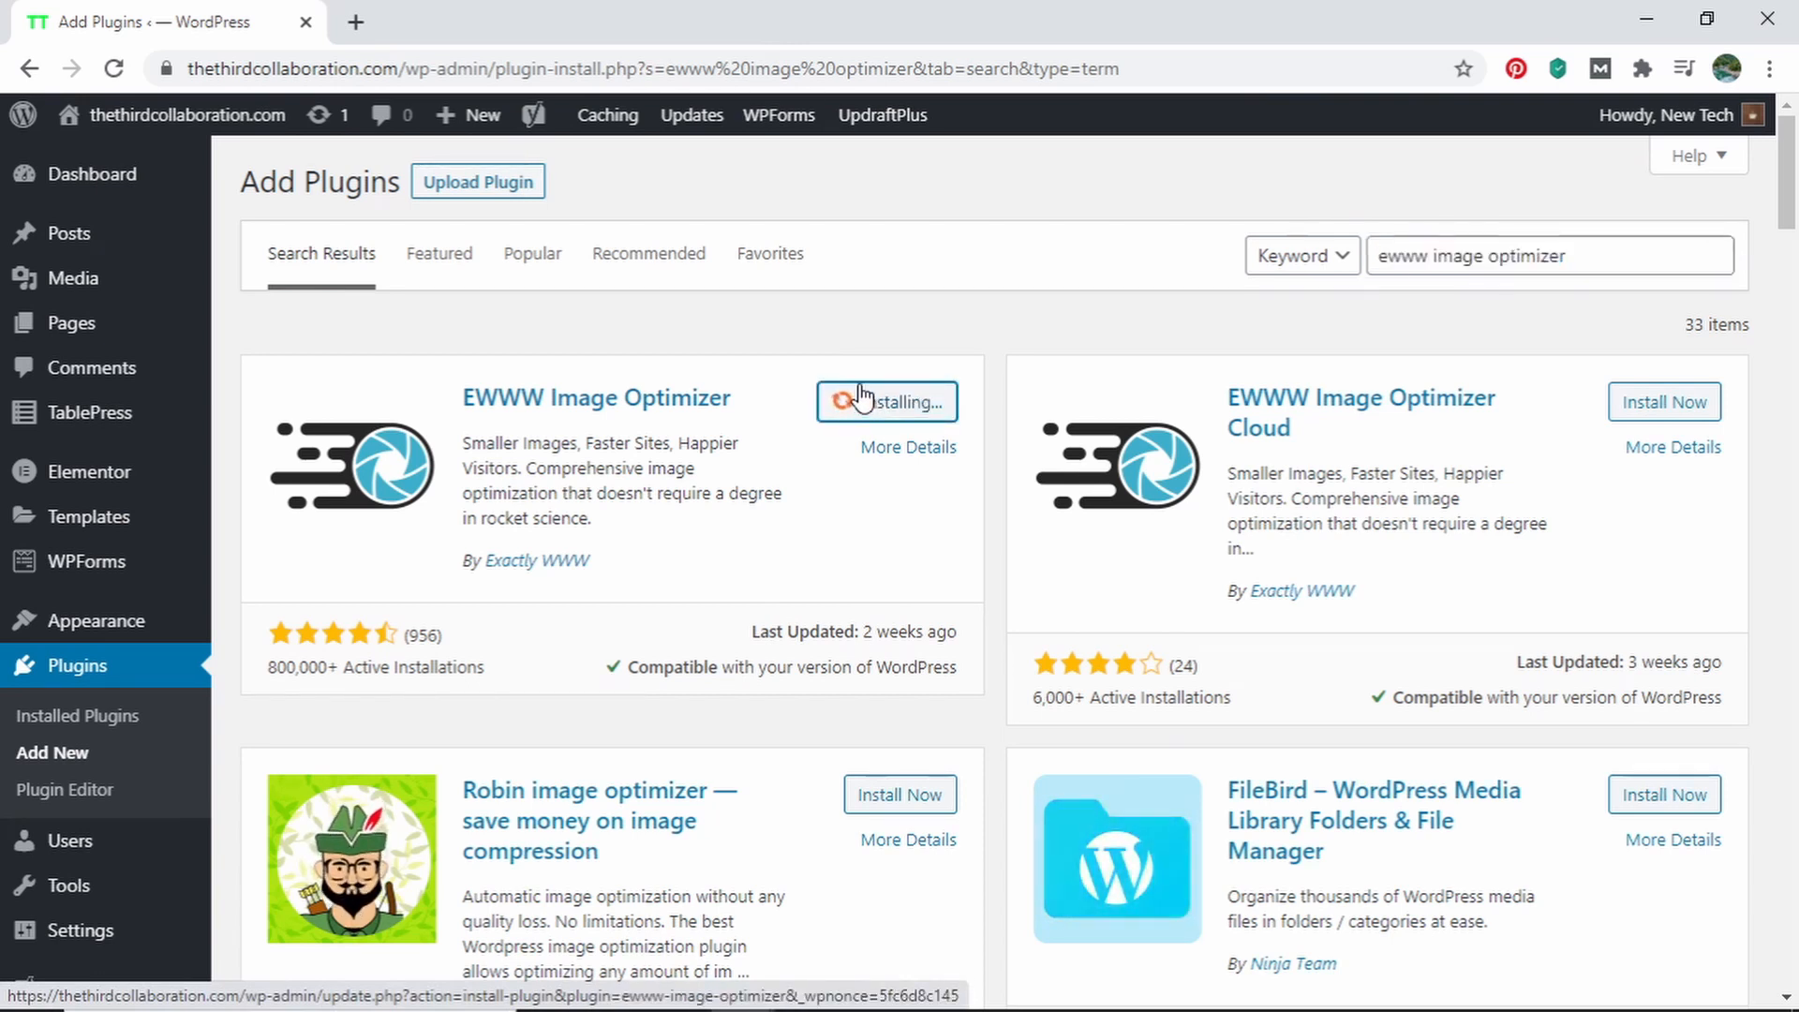
click(893, 411)
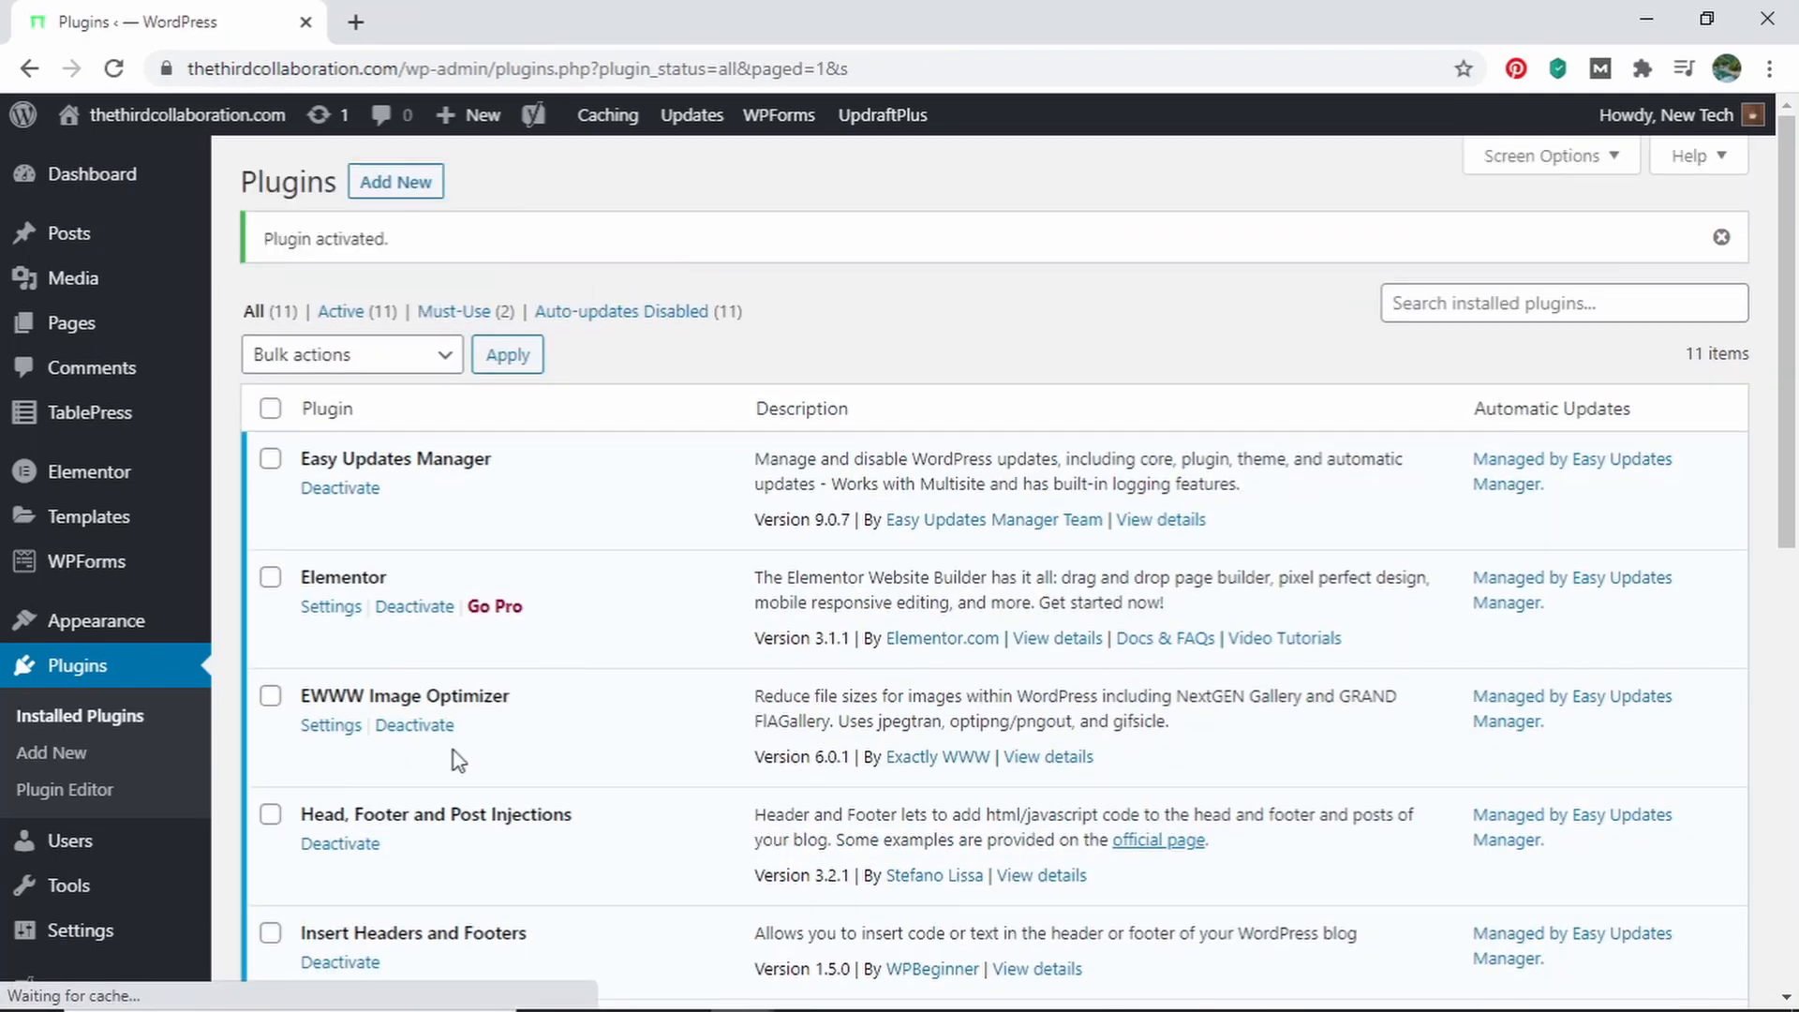
click(323, 728)
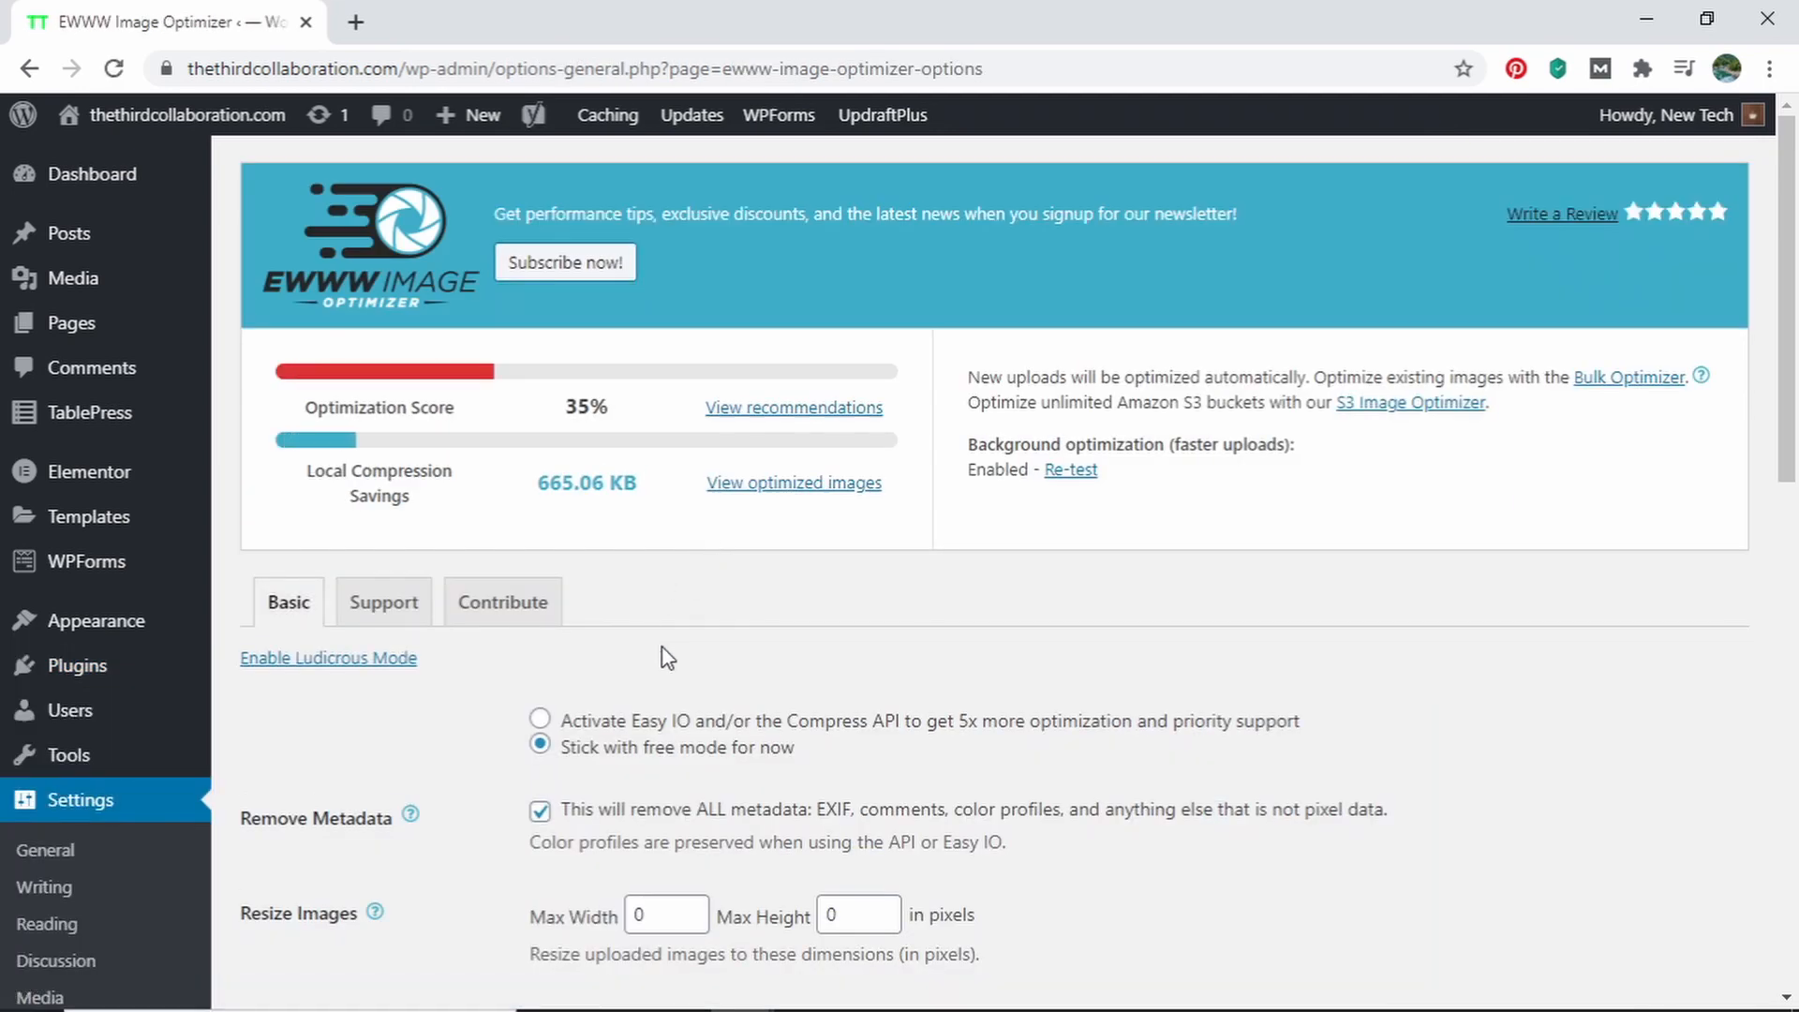
Save the EWWW Image Optimizer basic settings with Lazy Load enabled and WebP Conversion off
scroll(468, 710, down, 2)
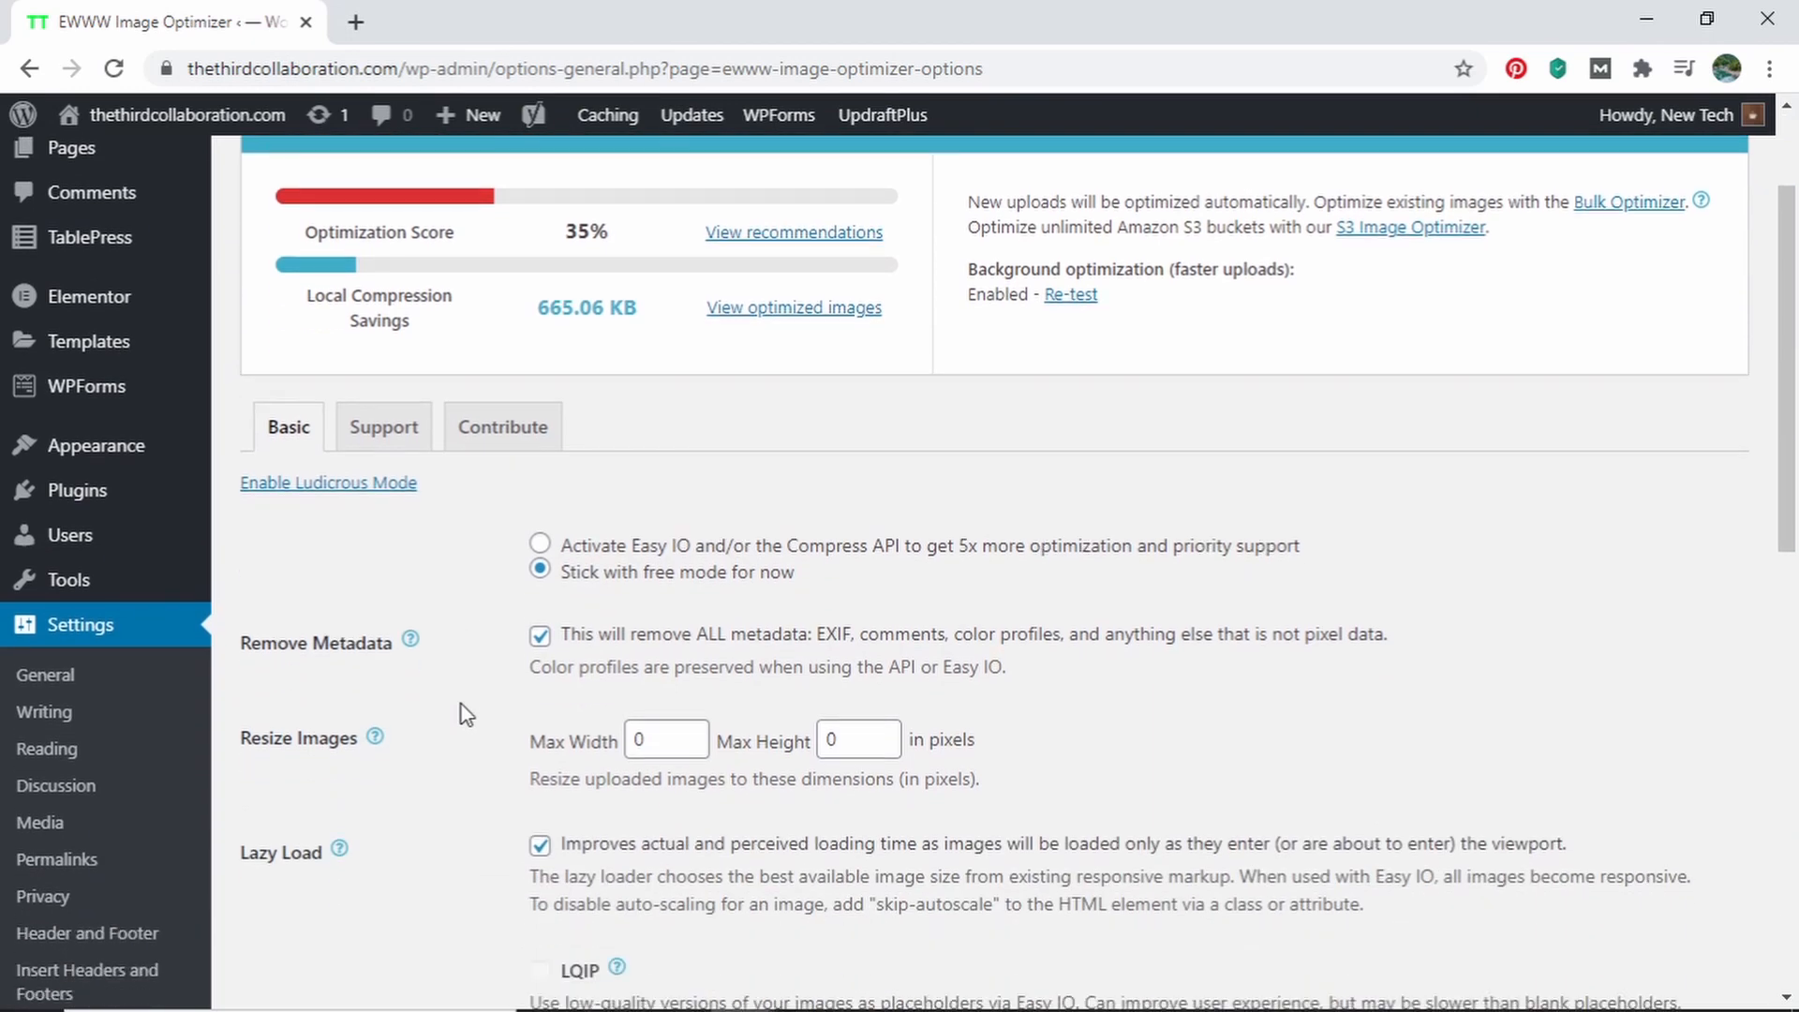
scroll(516, 812, down, 4)
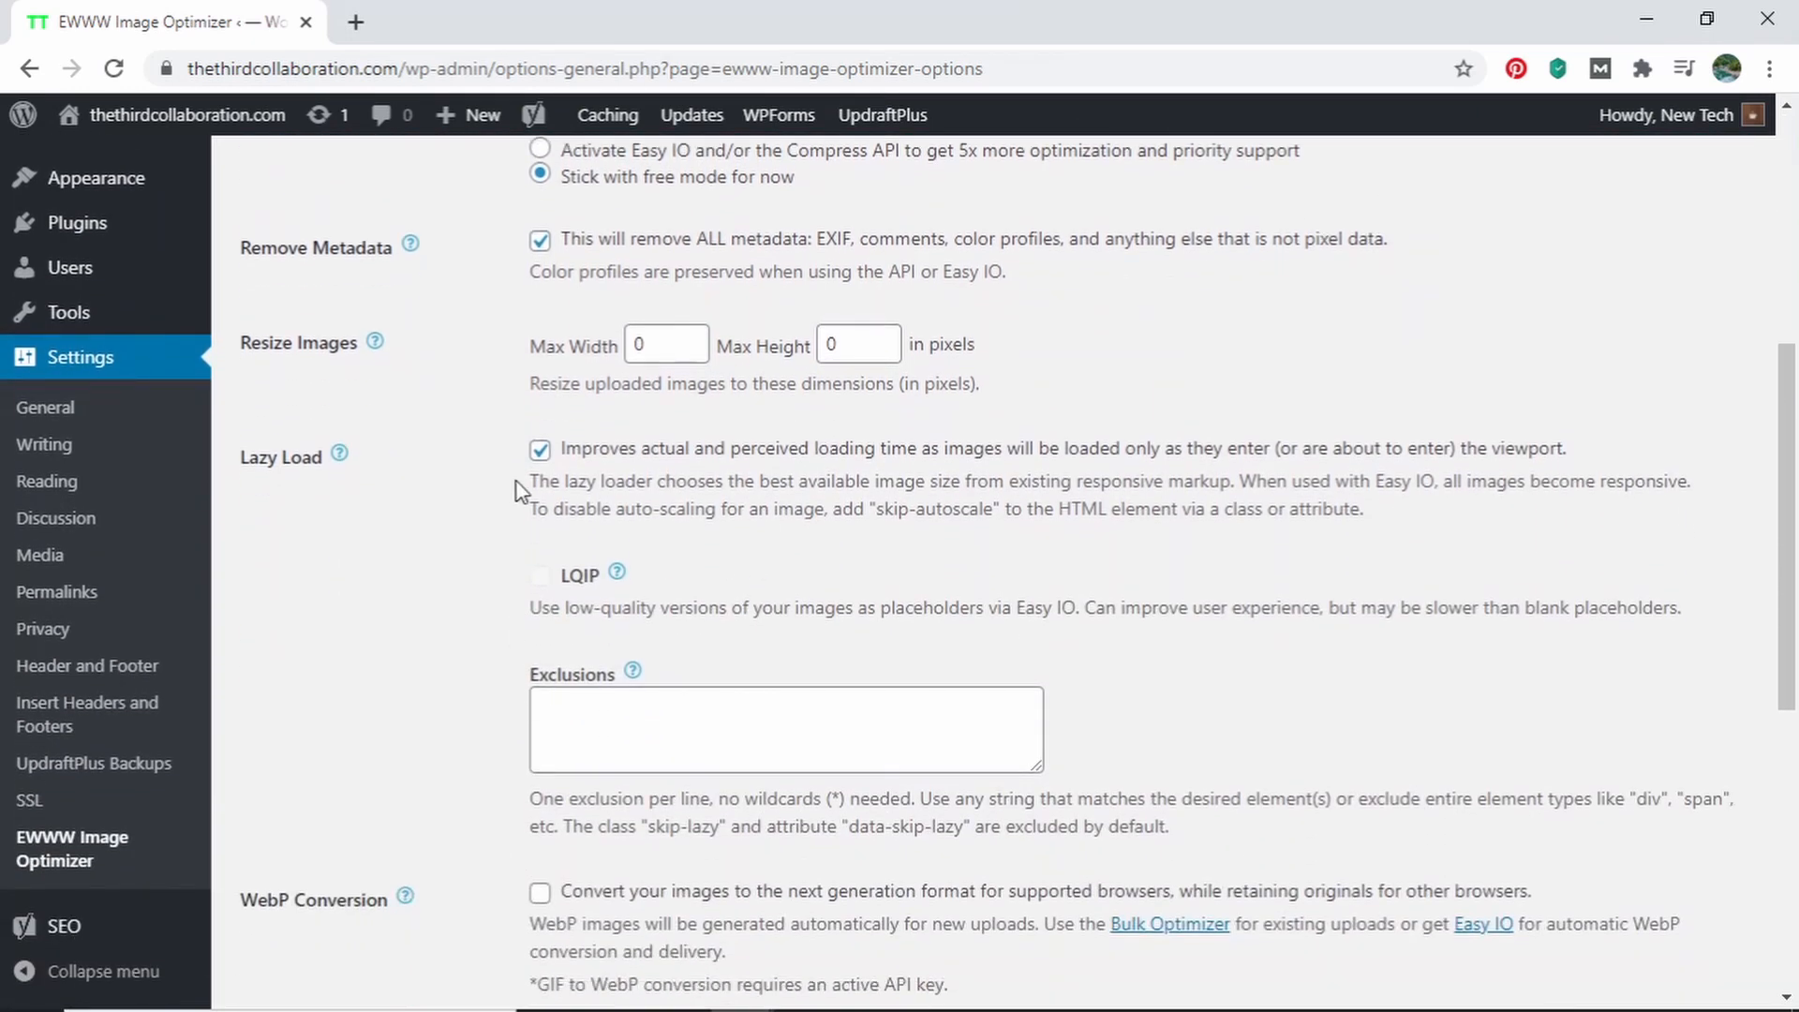
click(539, 451)
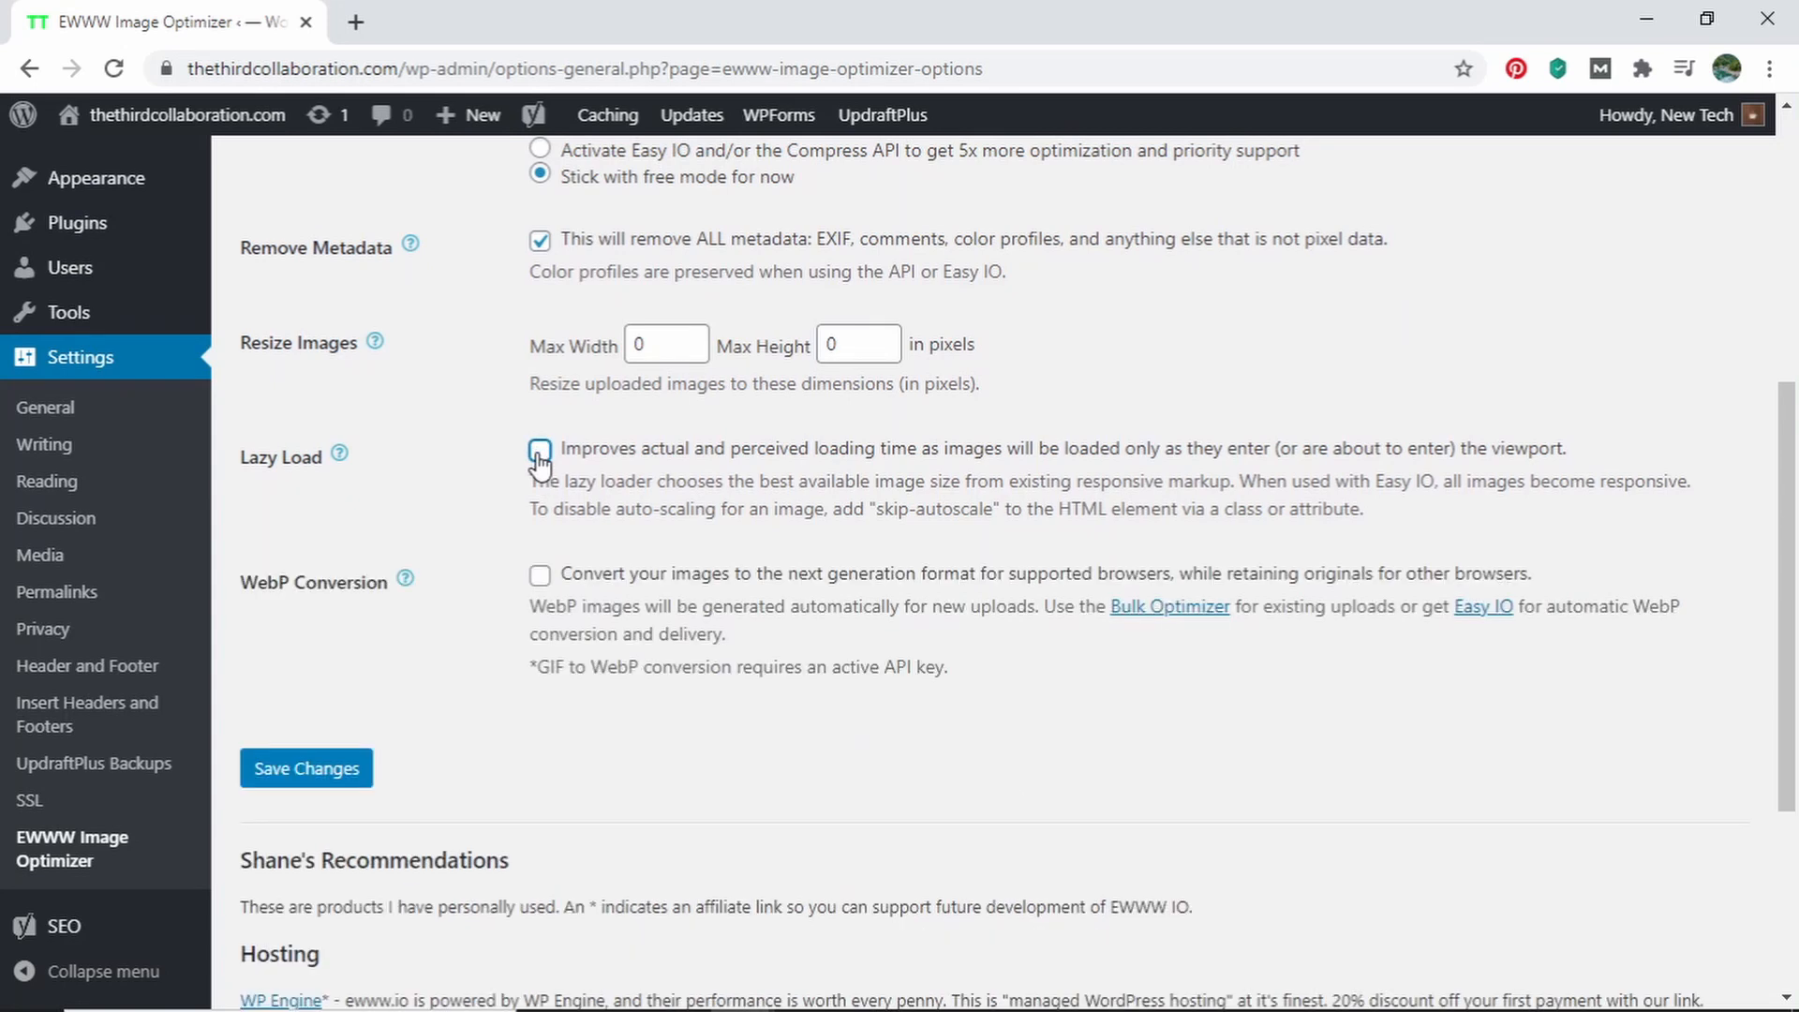
click(540, 452)
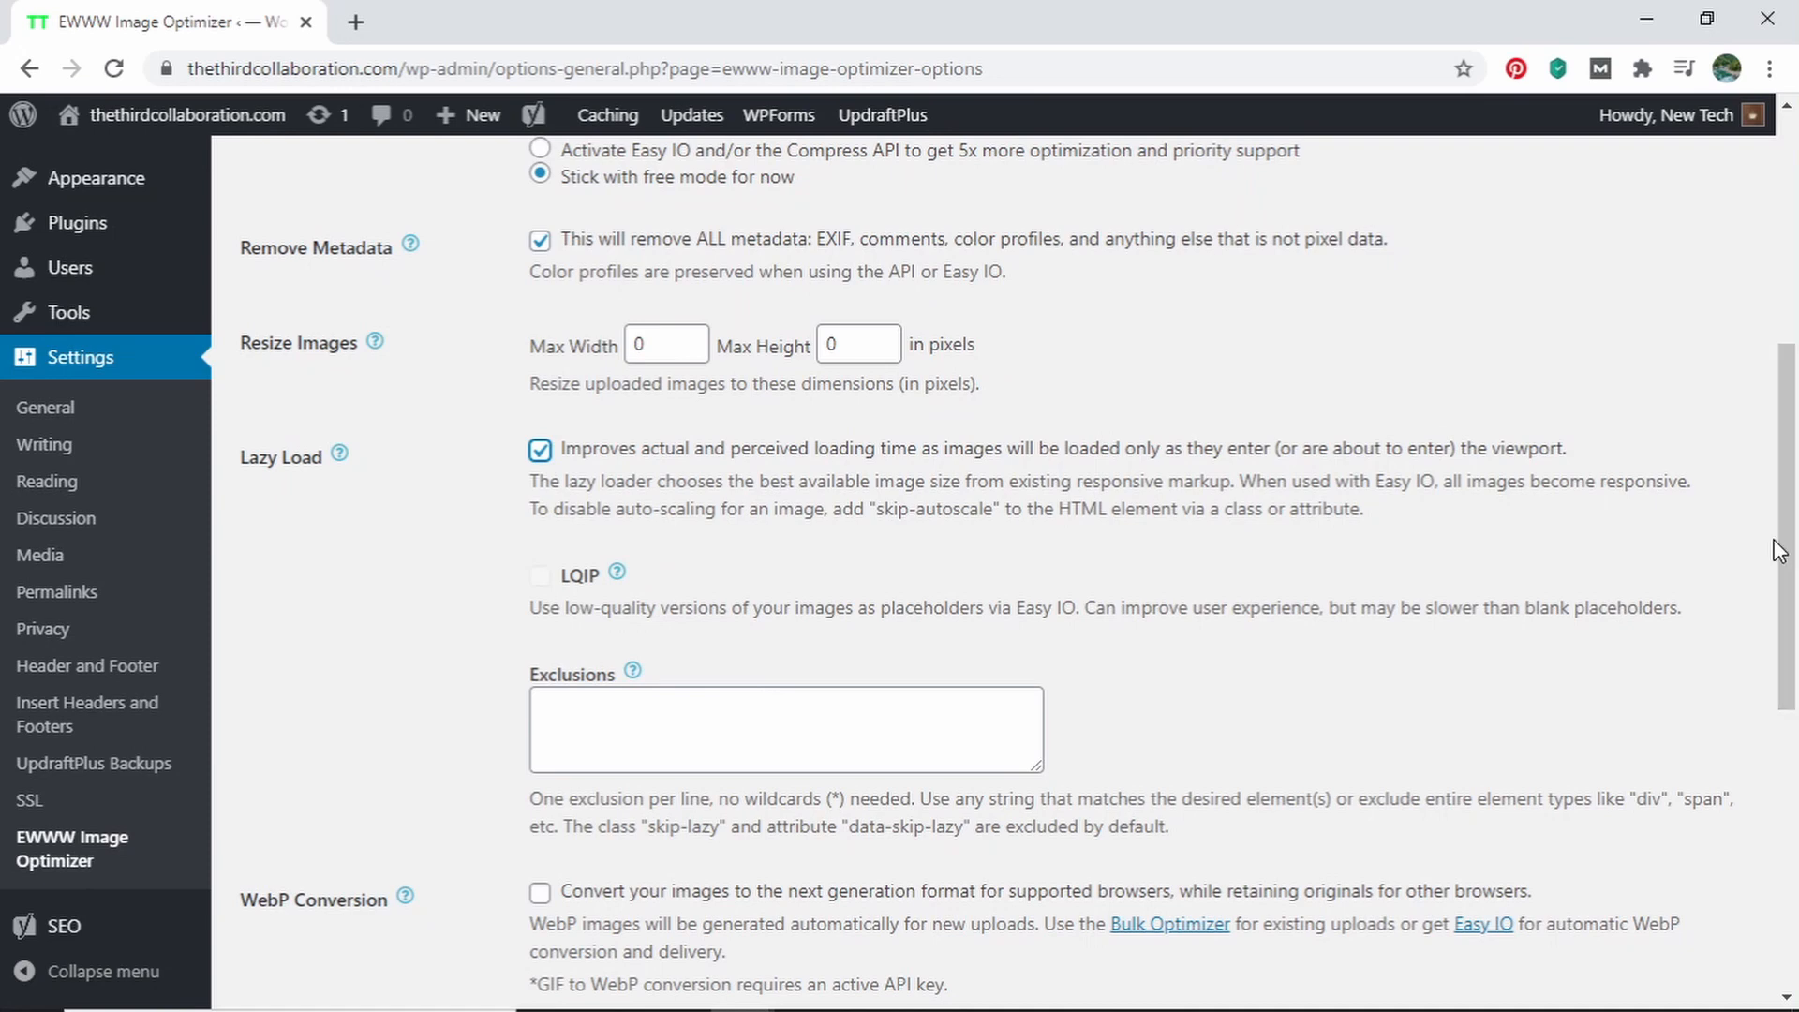
drag(1783, 356, 1794, 250)
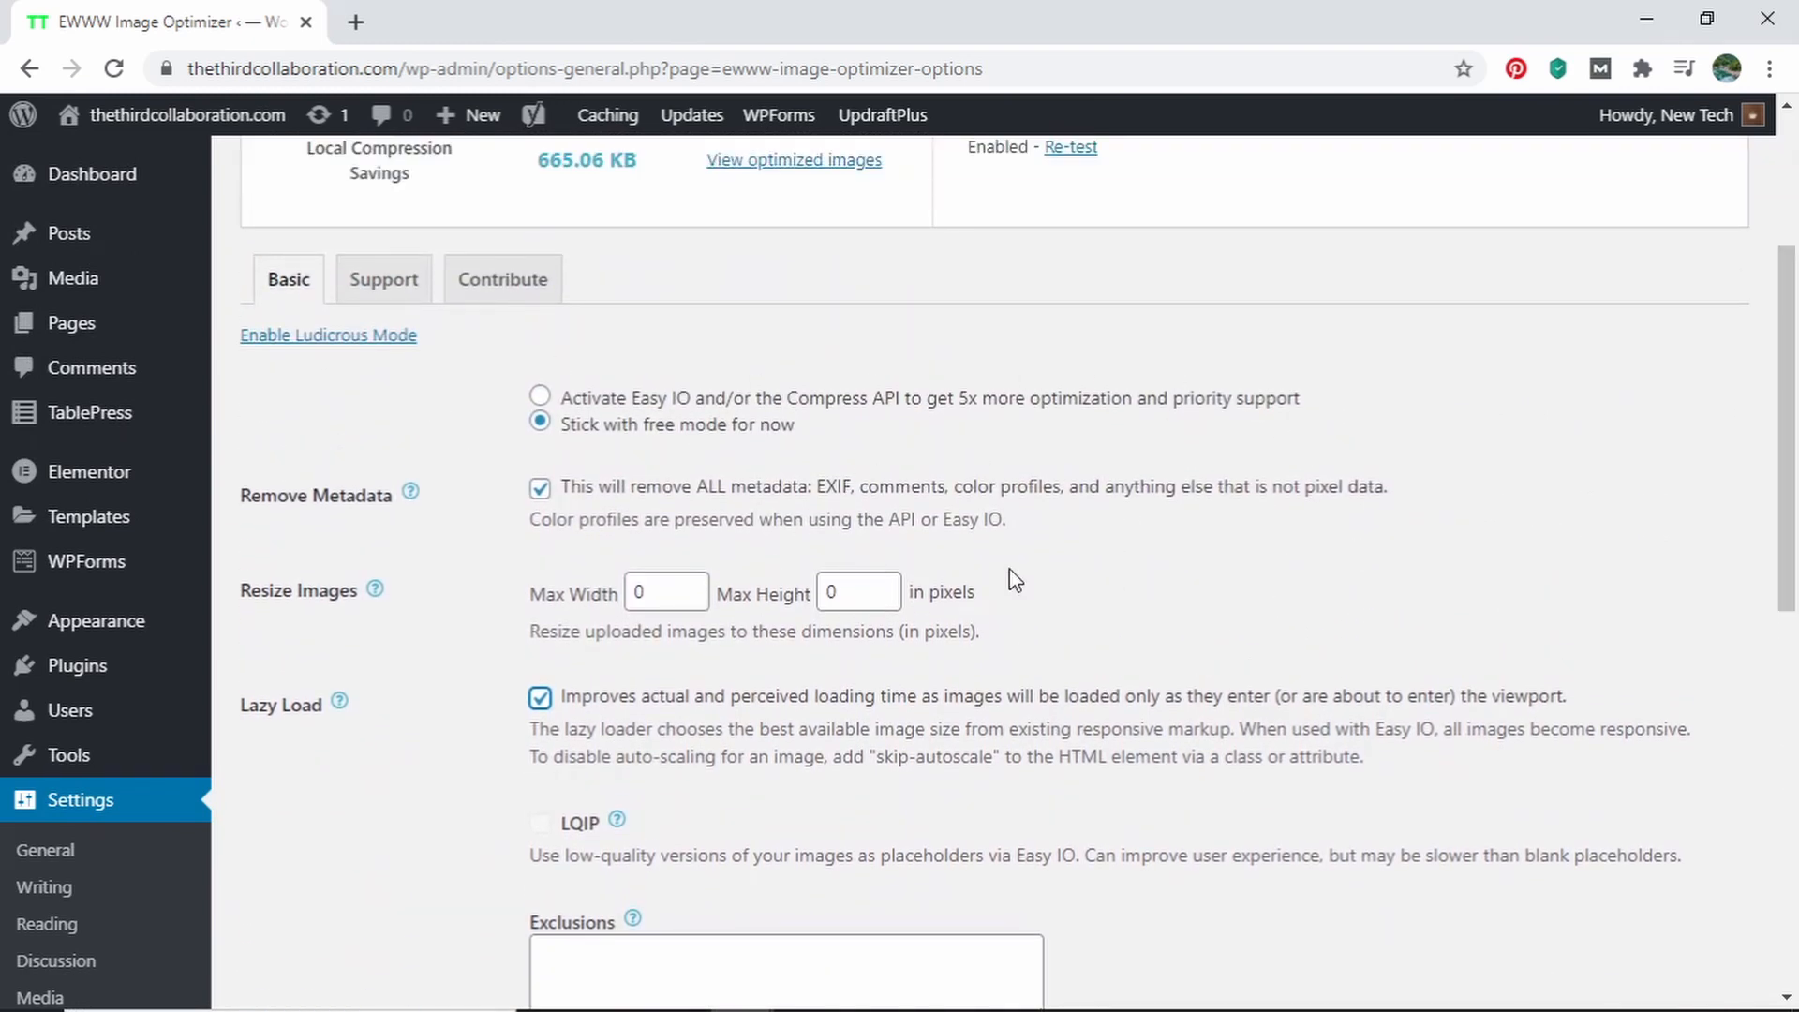
scroll(1015, 580, down, 8)
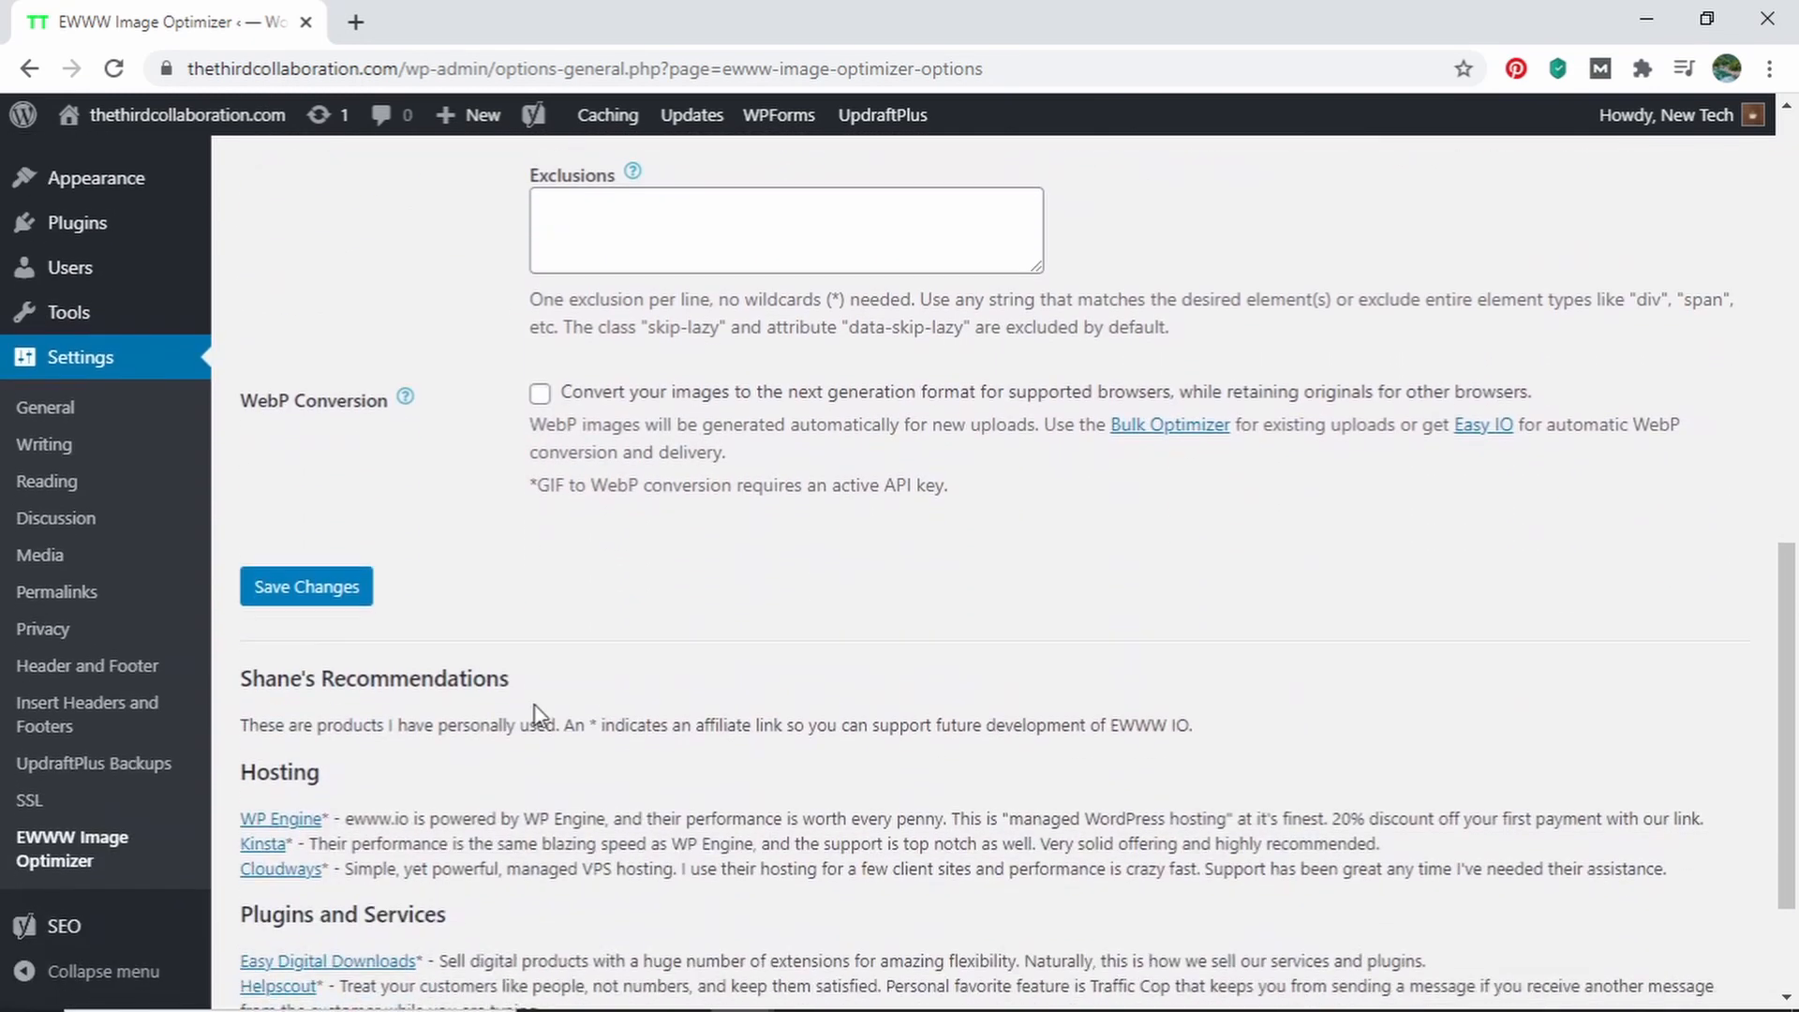
click(342, 590)
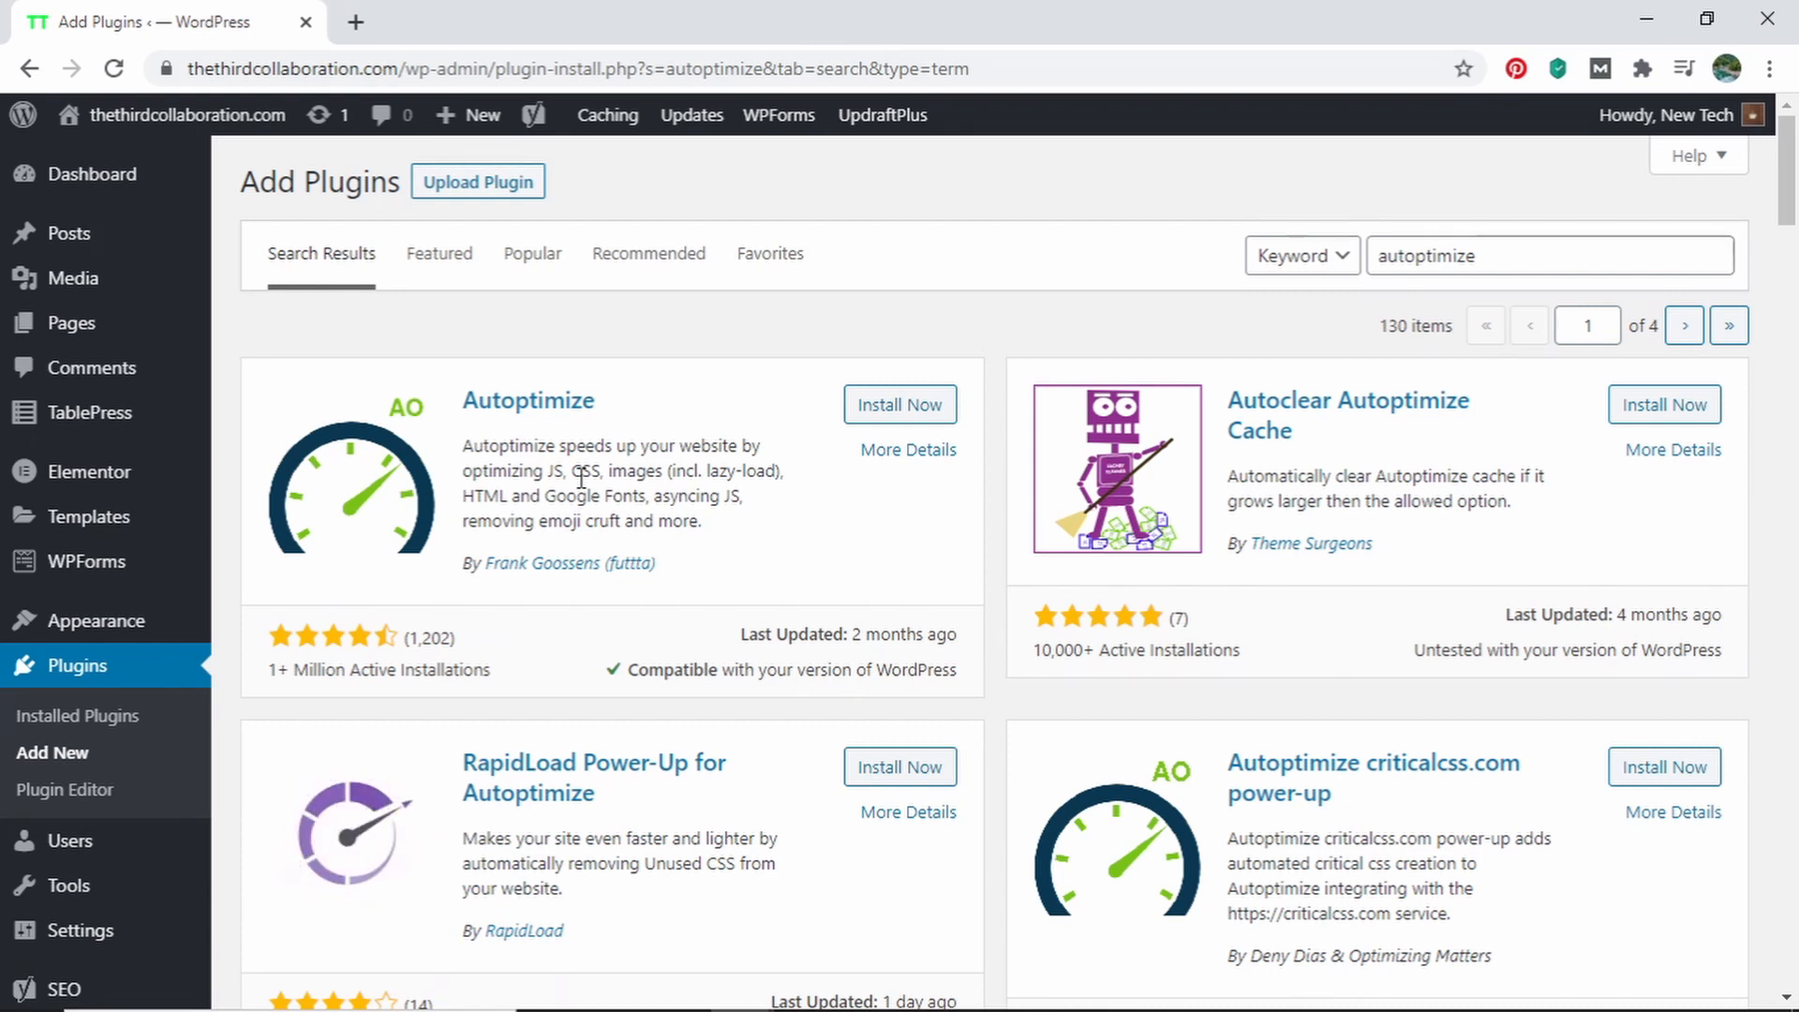
Install and activate the Autoptimize plugin from the plugin search results, and open its settings
click(900, 405)
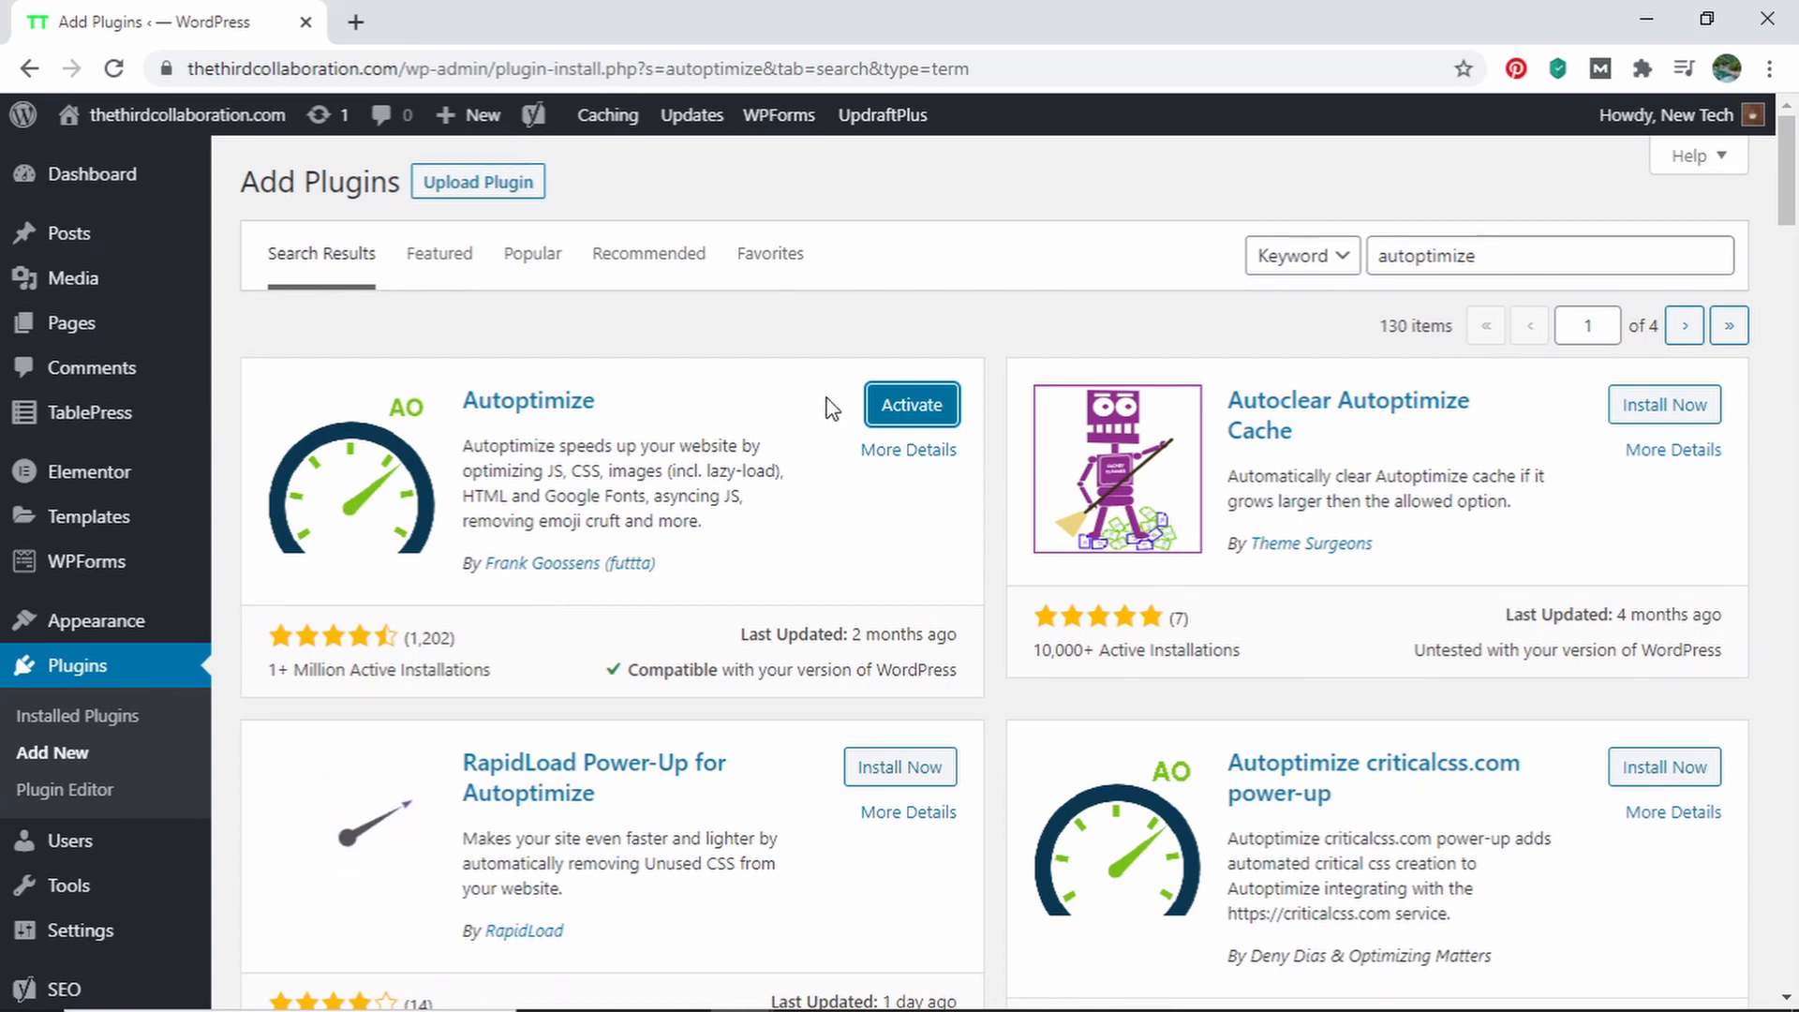
click(892, 411)
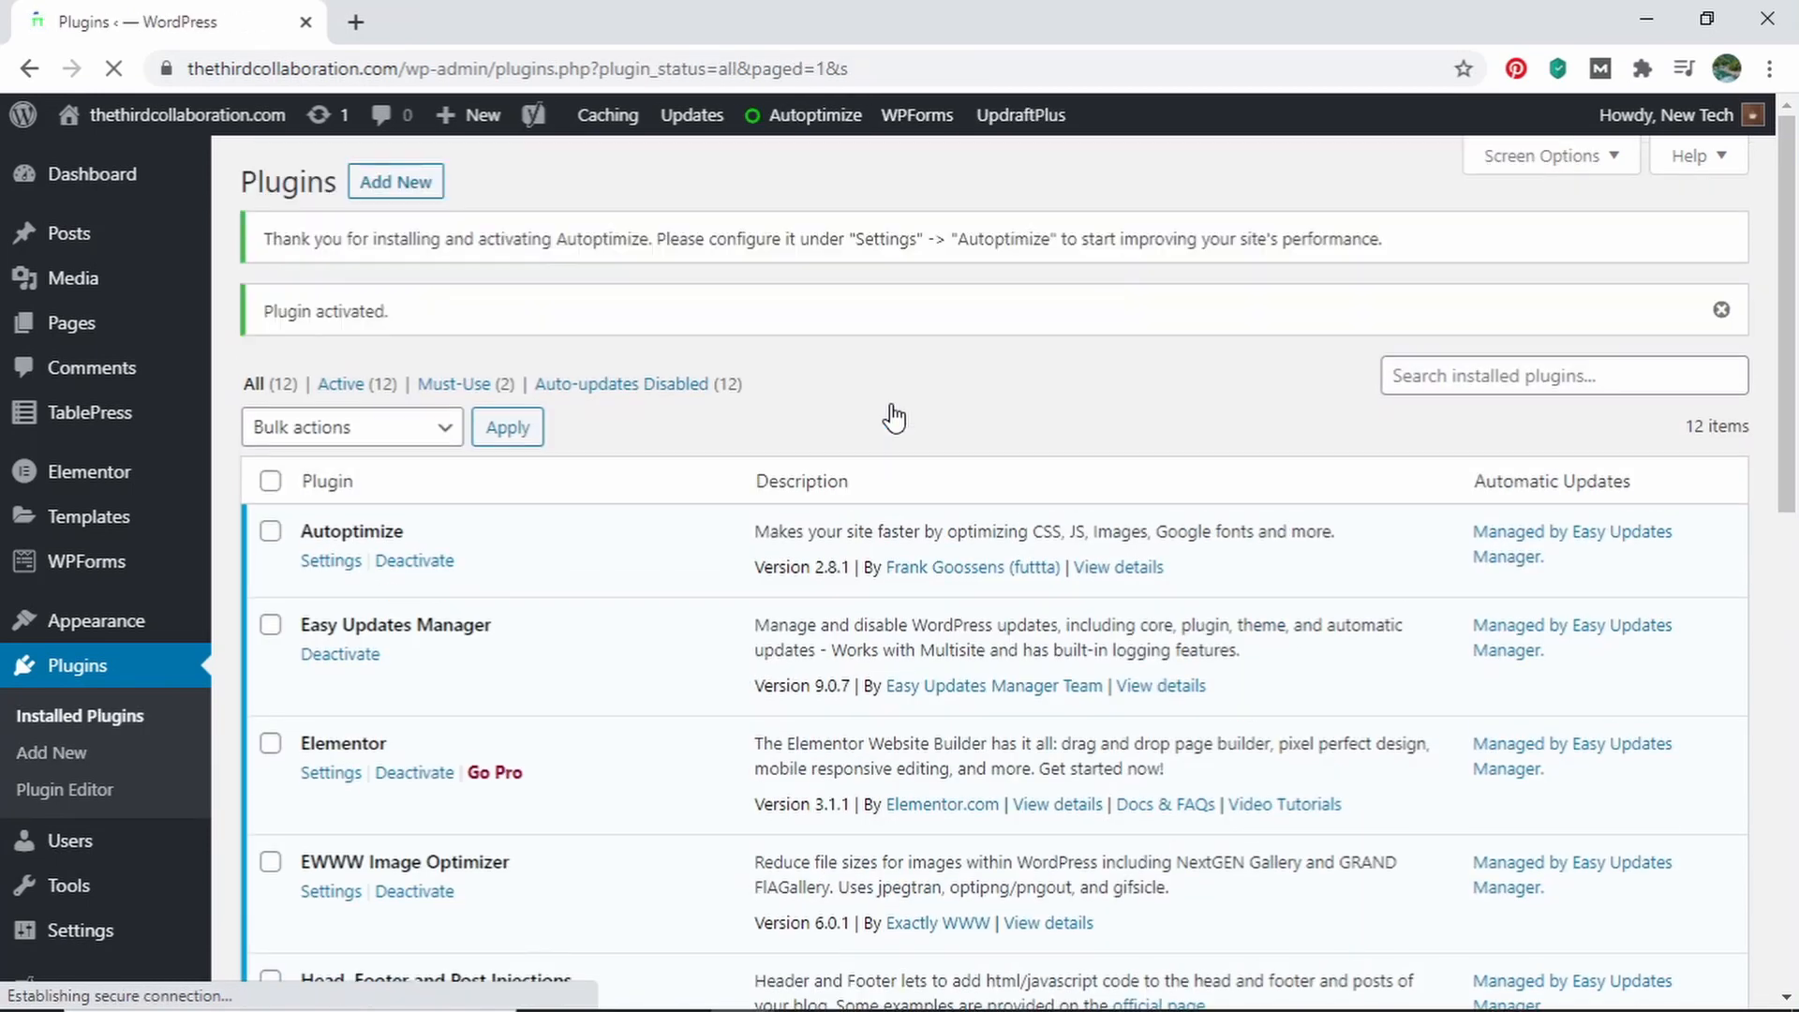
click(329, 562)
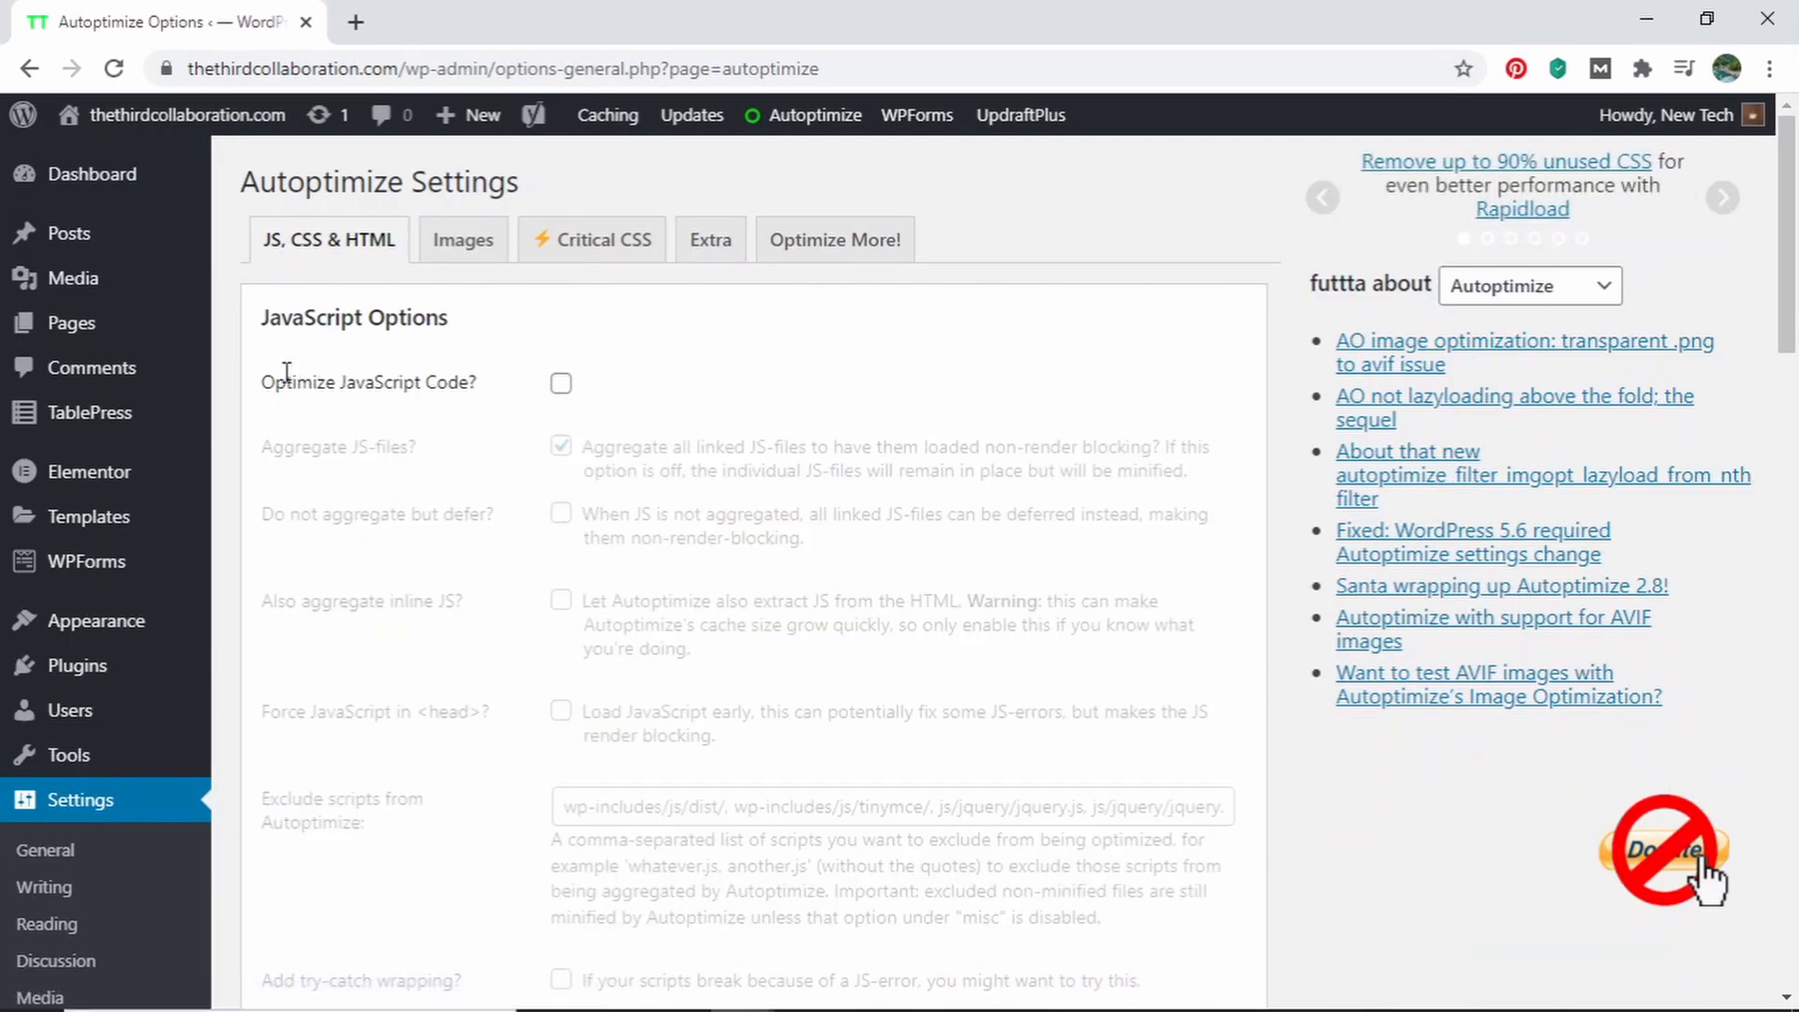
Enable Optimize JavaScript Code and Optimize CSS Code in the Autoptimize settings
click(558, 385)
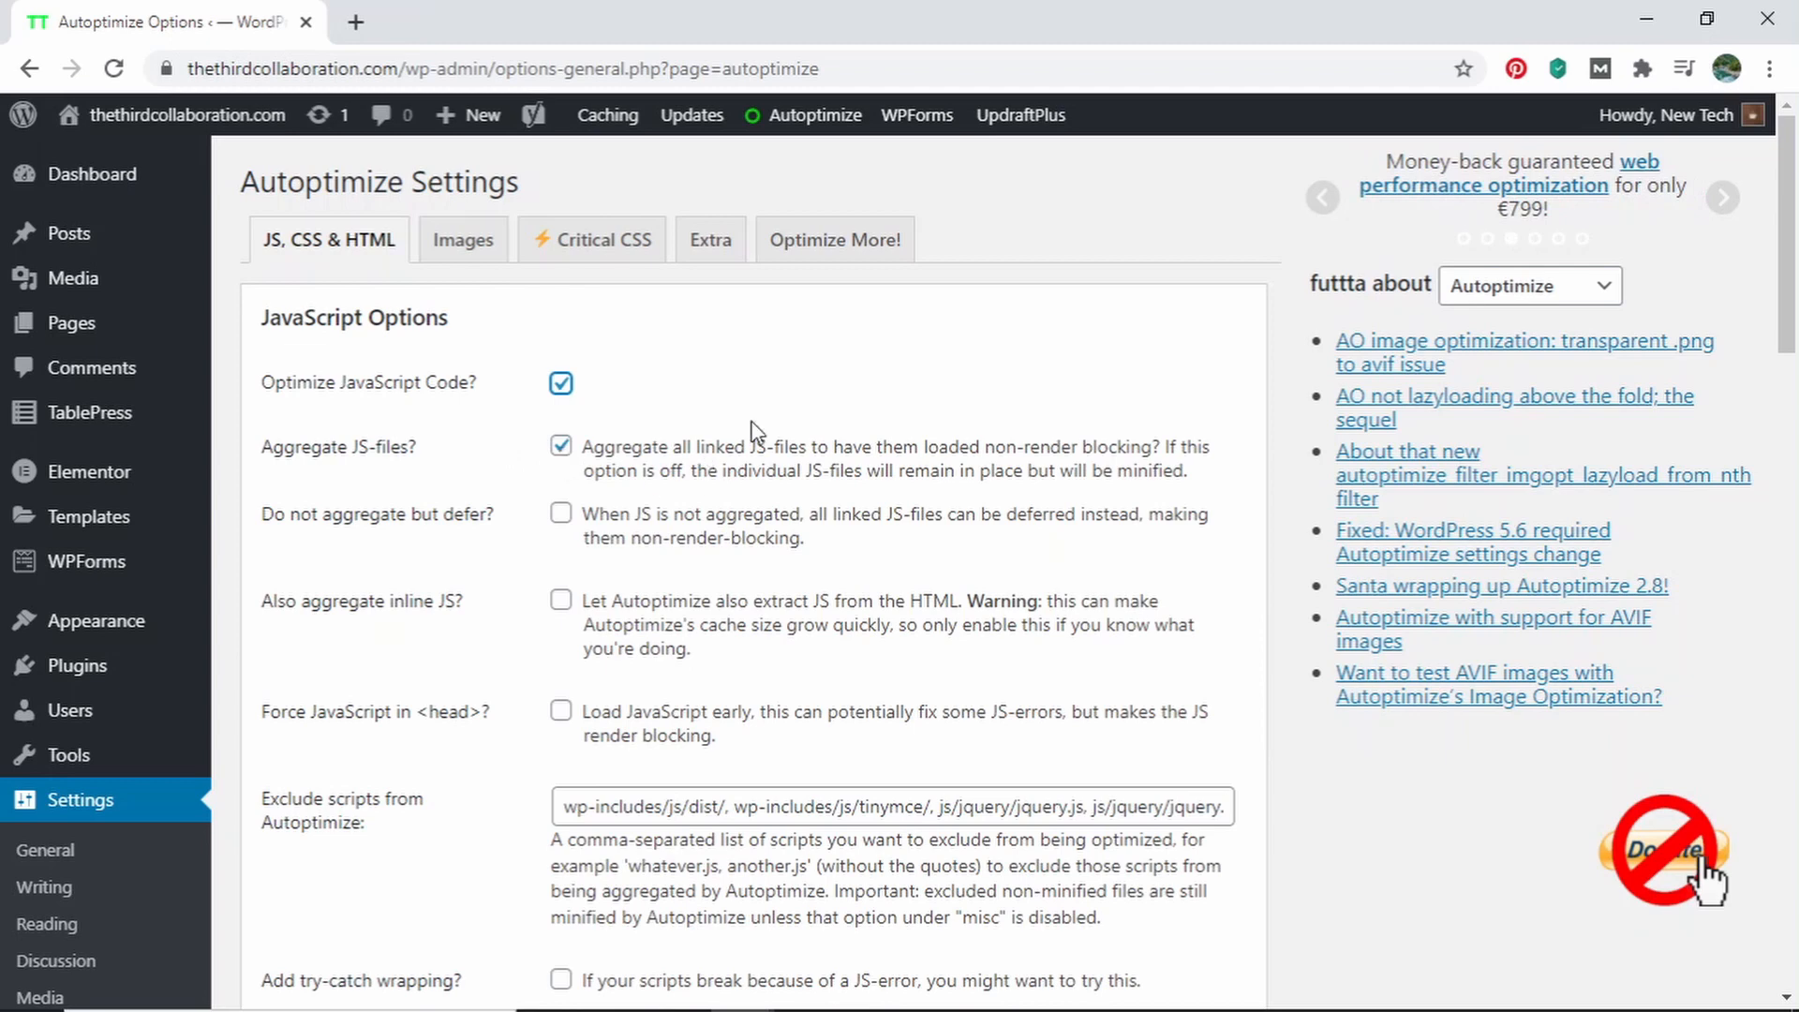
scroll(675, 491, down, 5)
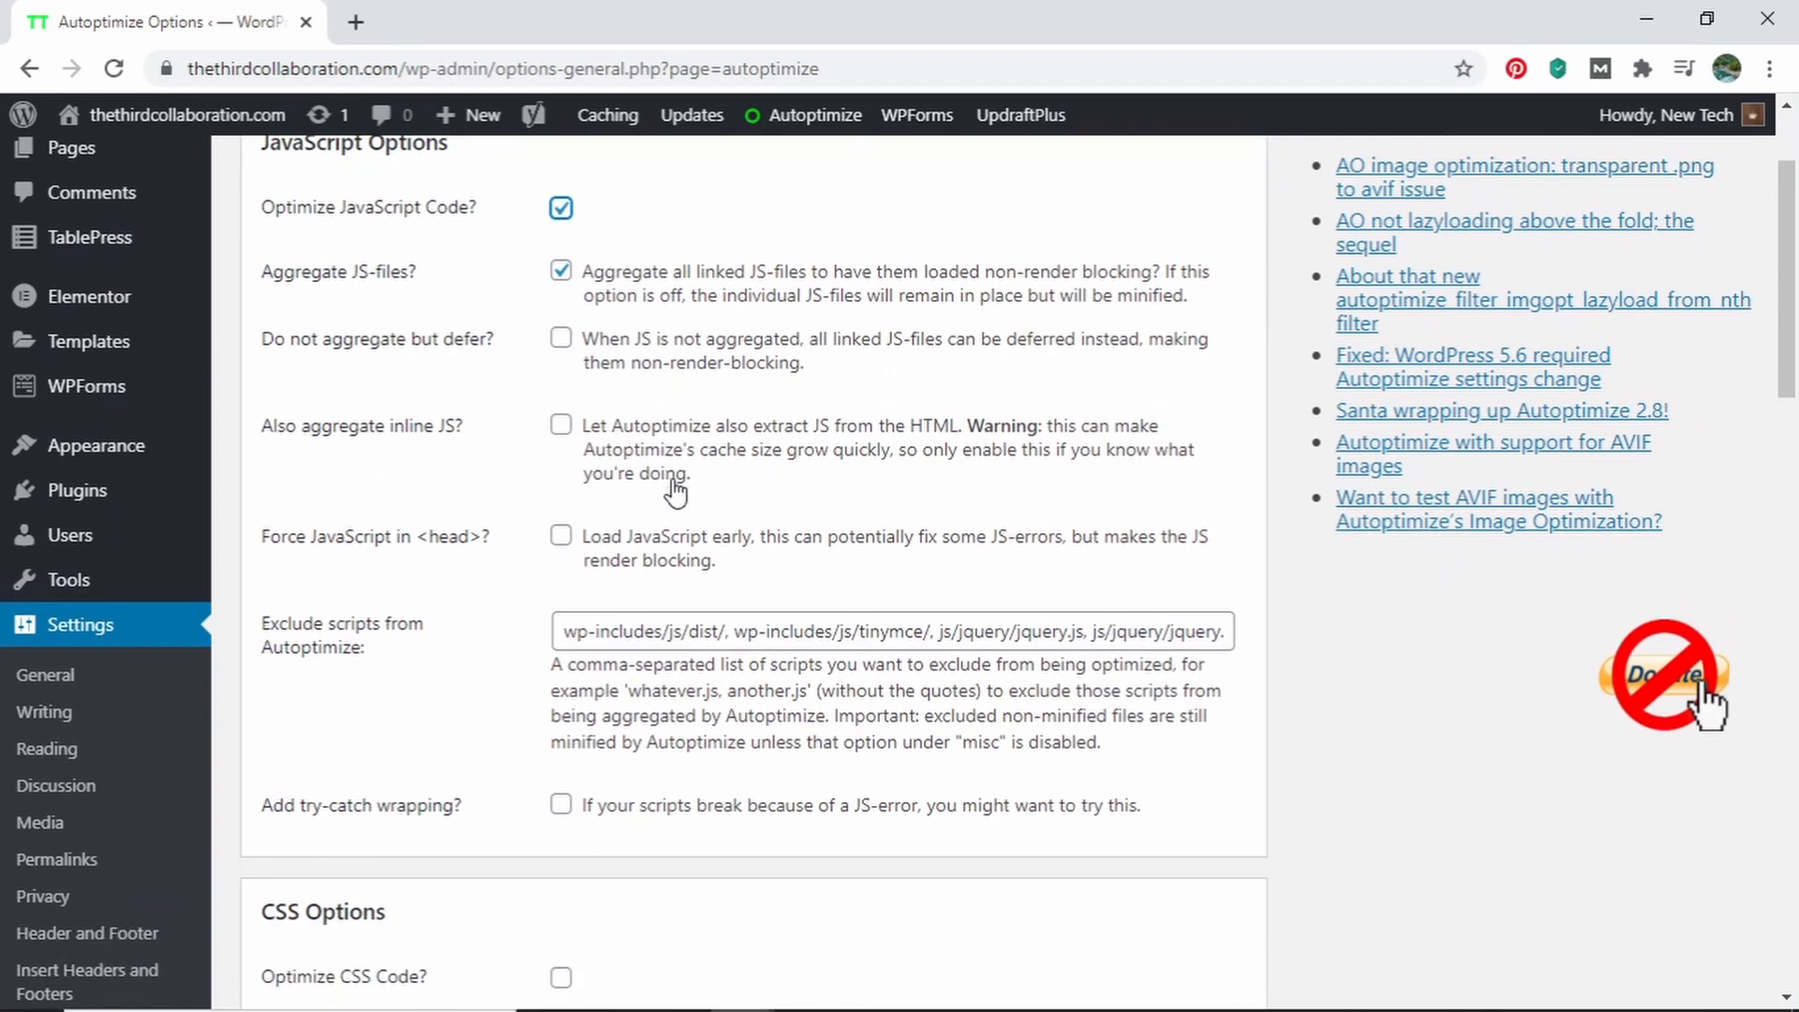
scroll(675, 491, down, 2)
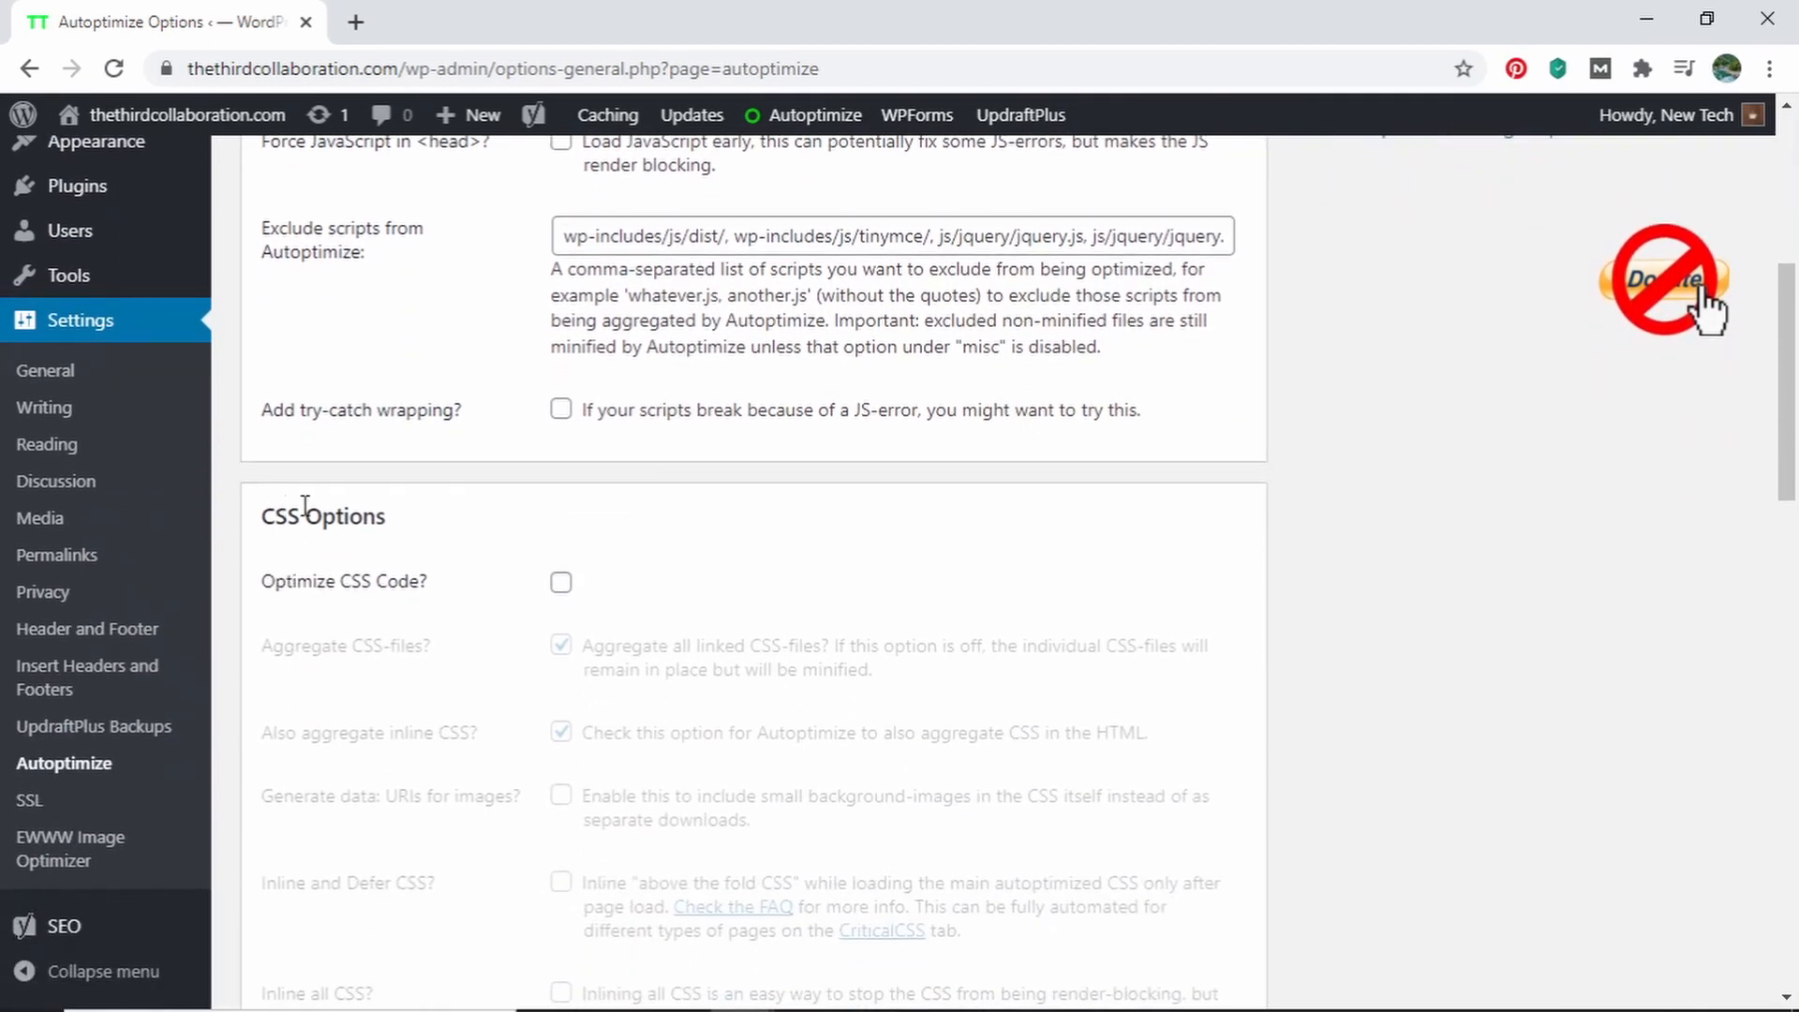
click(560, 581)
scroll(683, 576, down, 1)
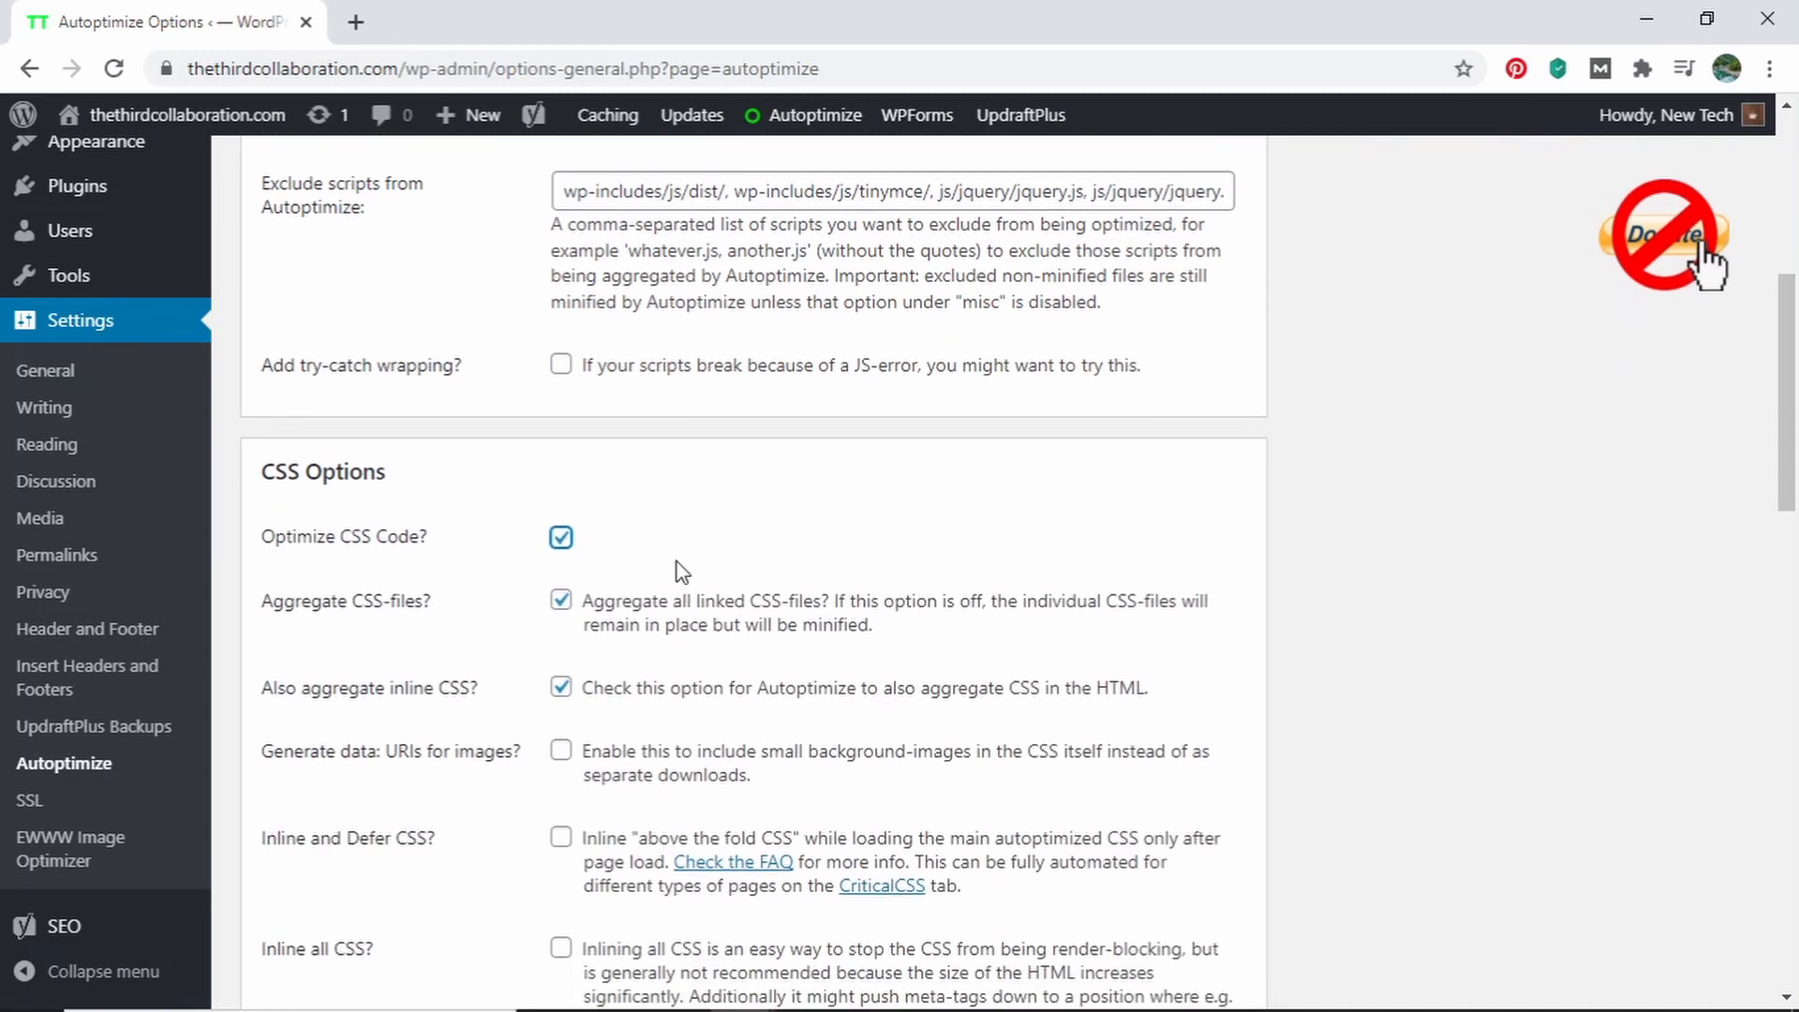
Enable Inline all CSS in the CSS options and Optimize HTML Code in the HTML options
scroll(678, 571, down, 2)
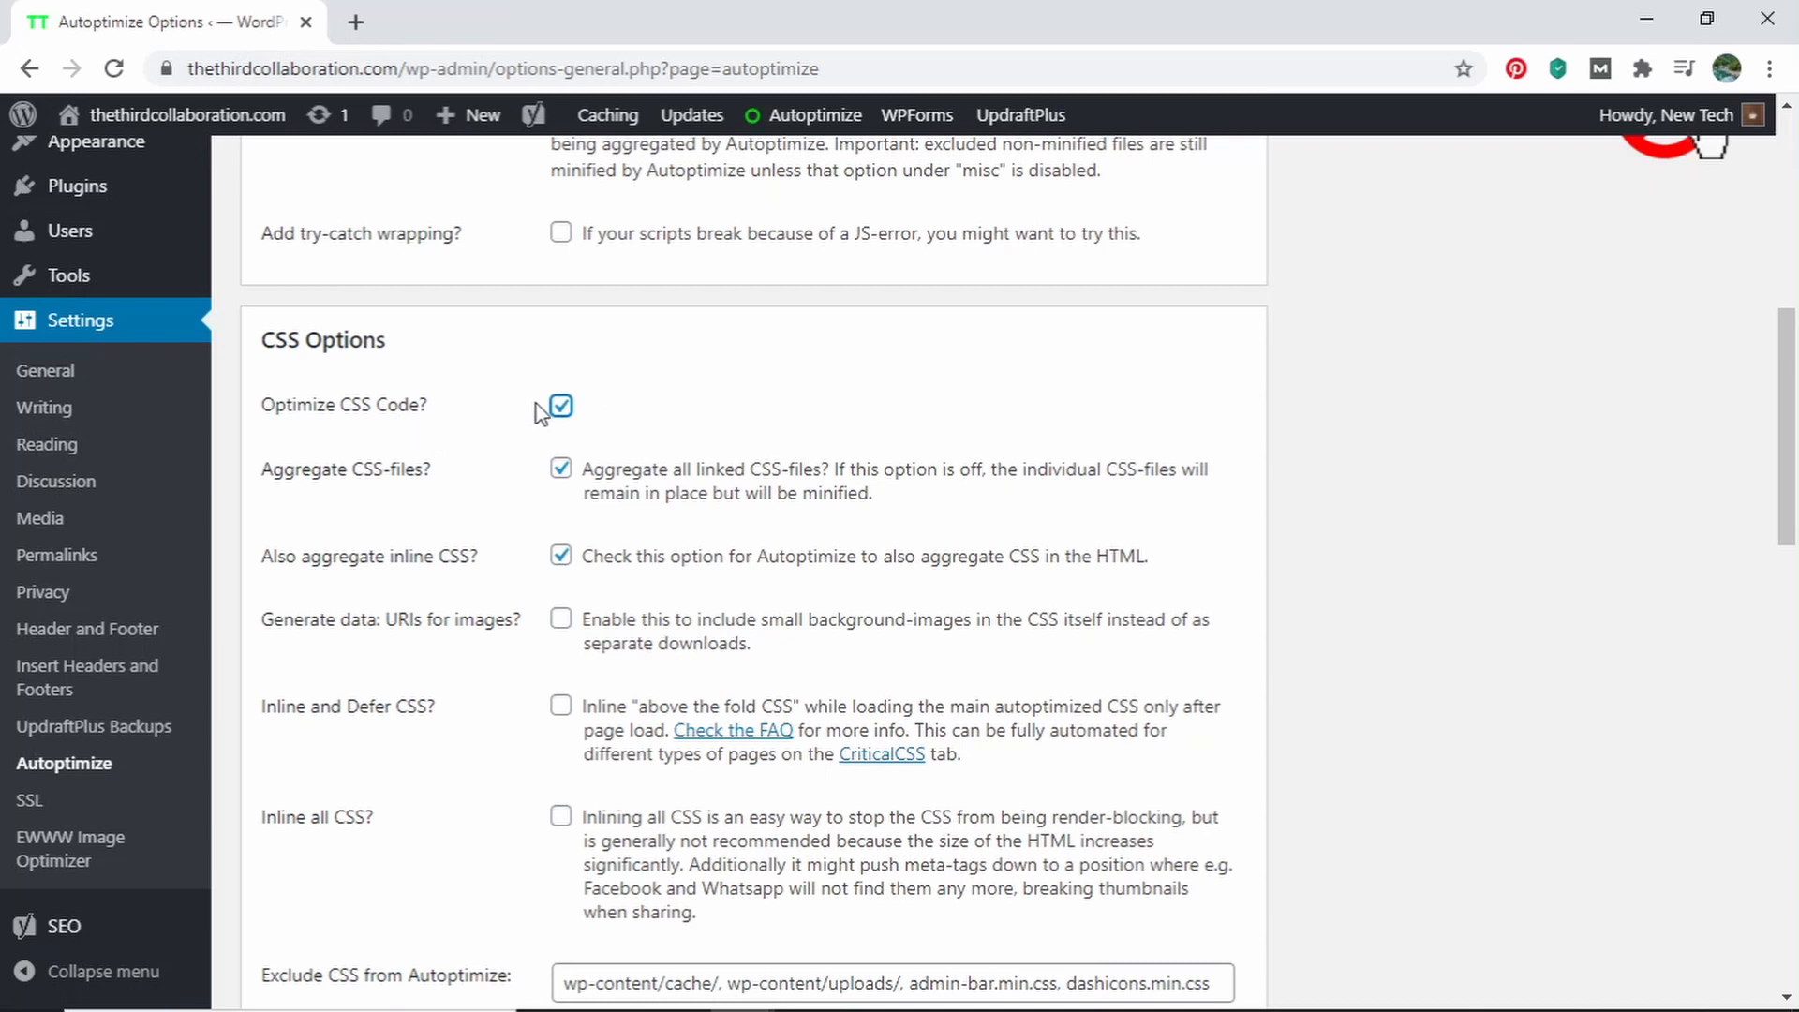
scroll(542, 412, down, 2)
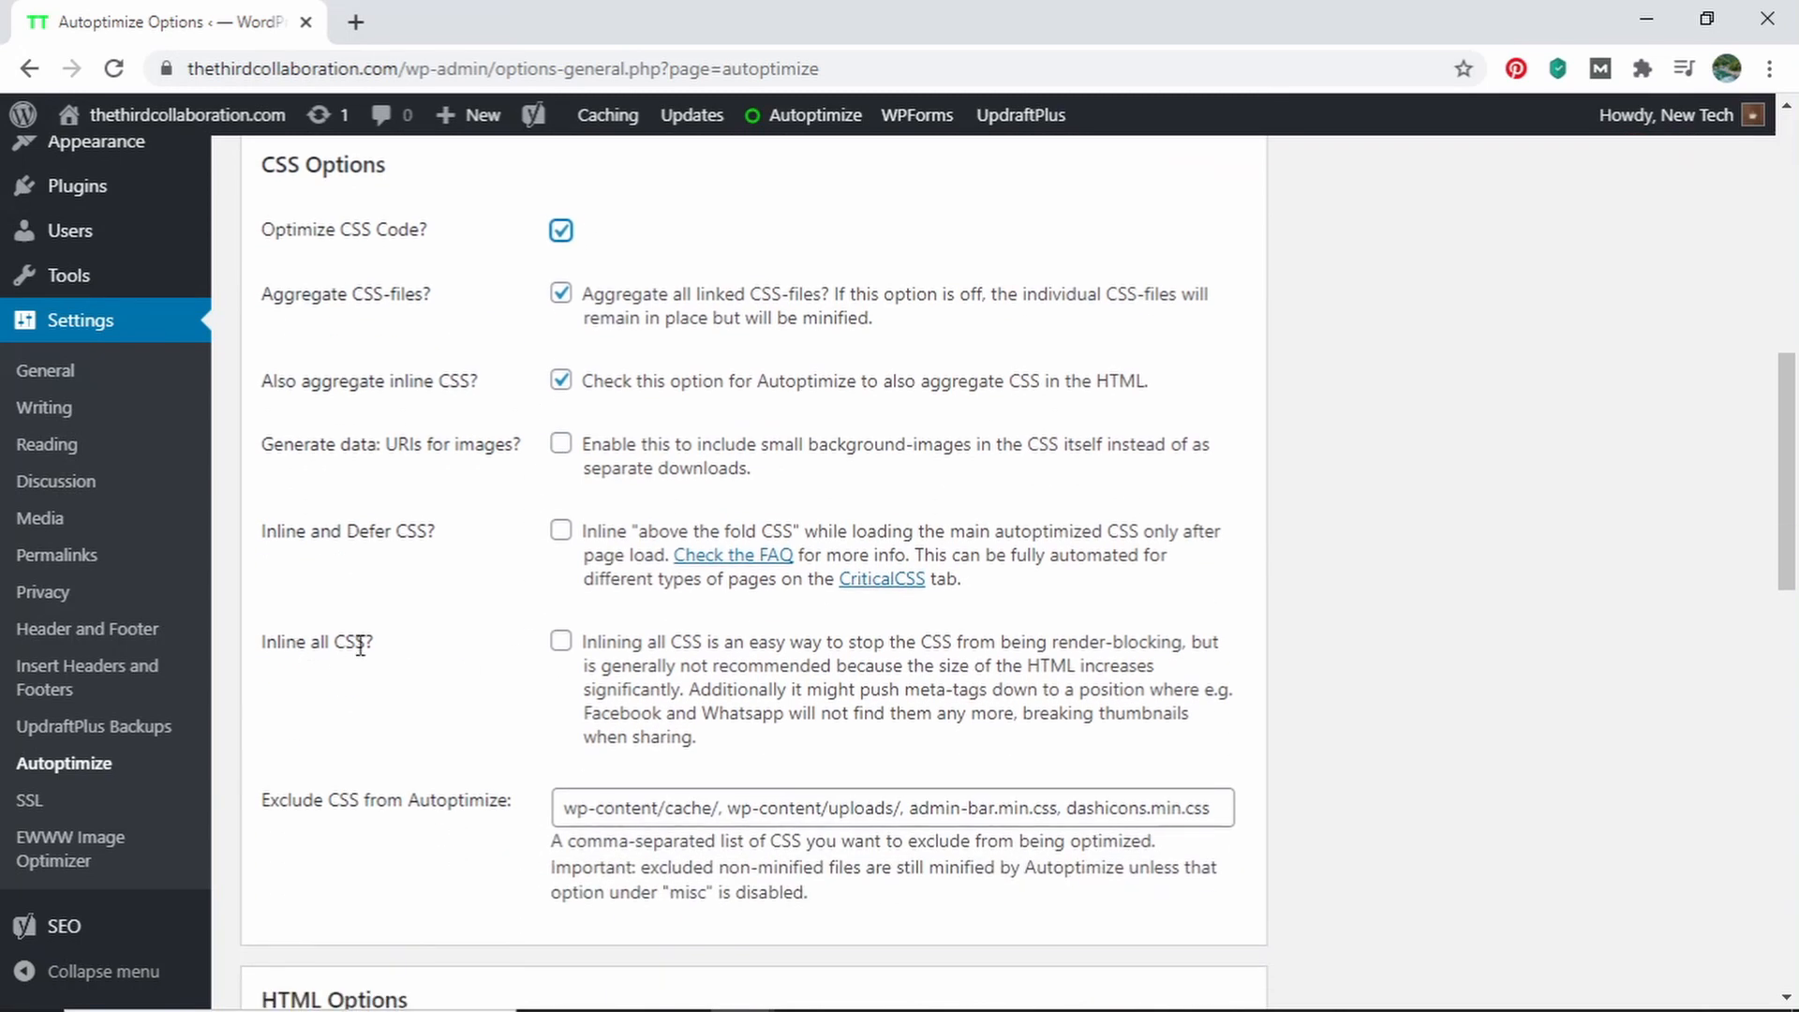
click(560, 641)
scroll(479, 673, down, 4)
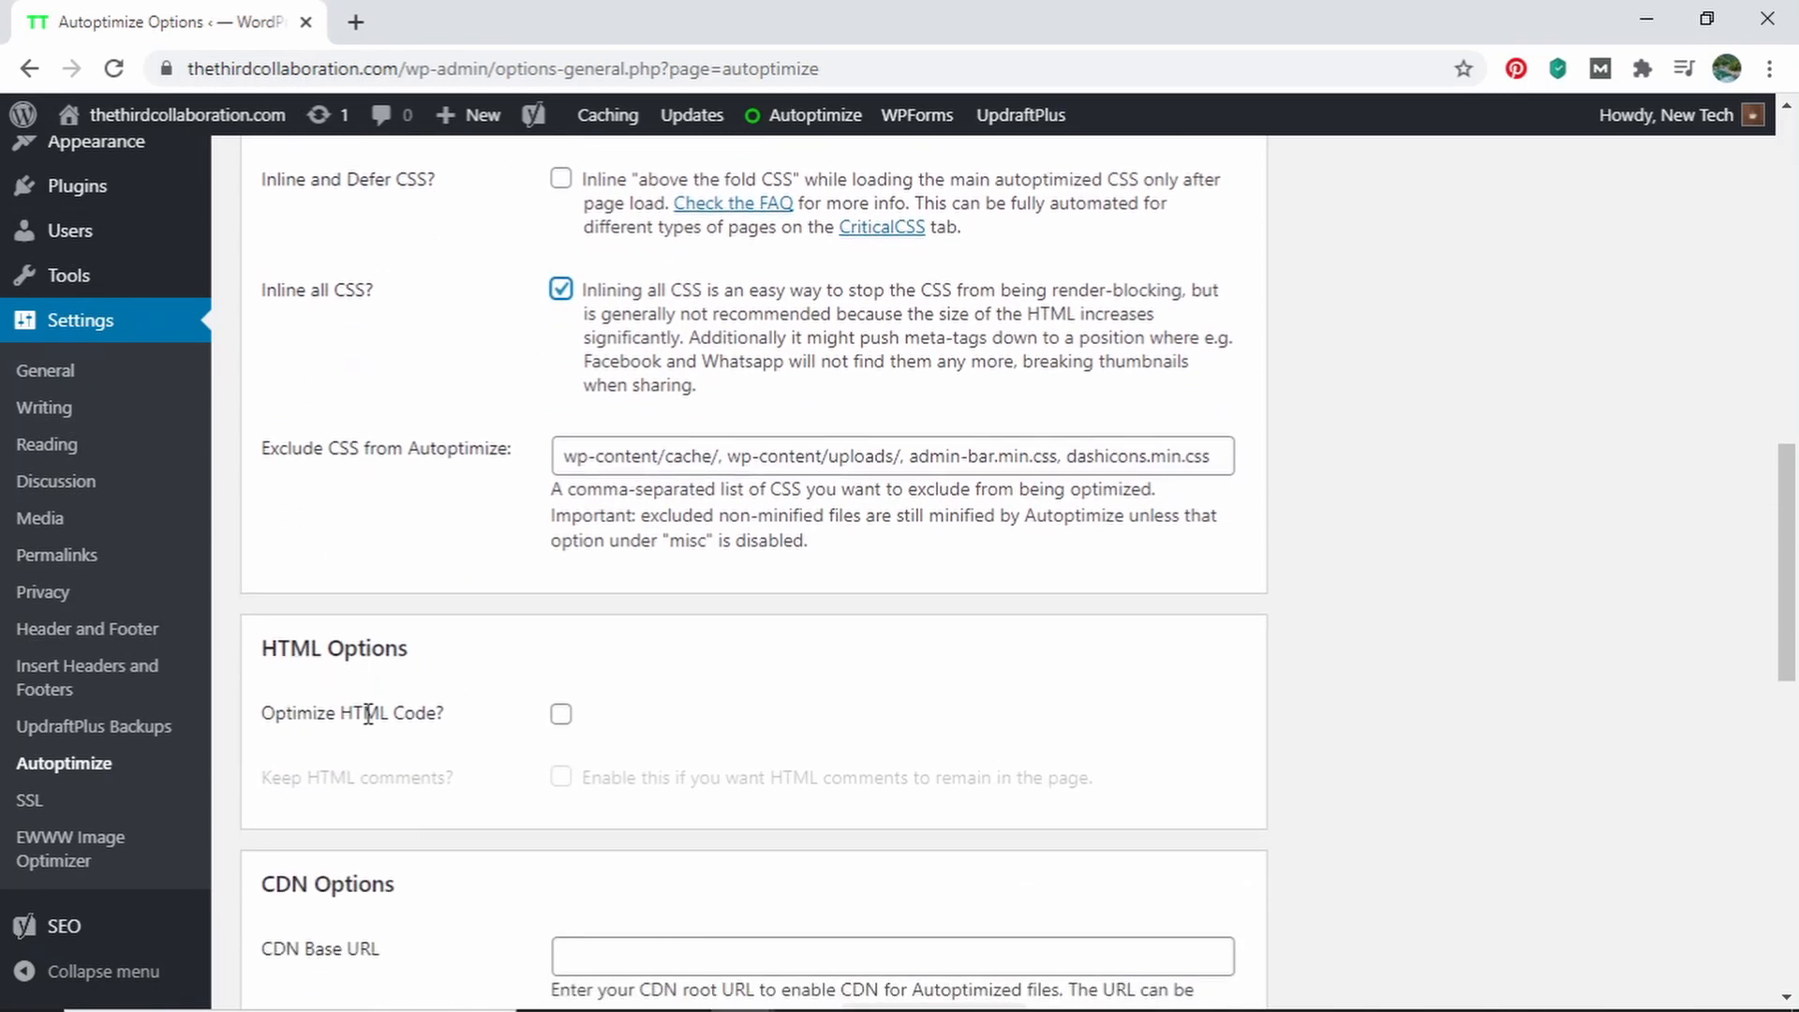
click(561, 714)
Turn off minifying of excluded CSS and JS files, and save the Autoptimize changes while emptying the cache
scroll(526, 678, down, 4)
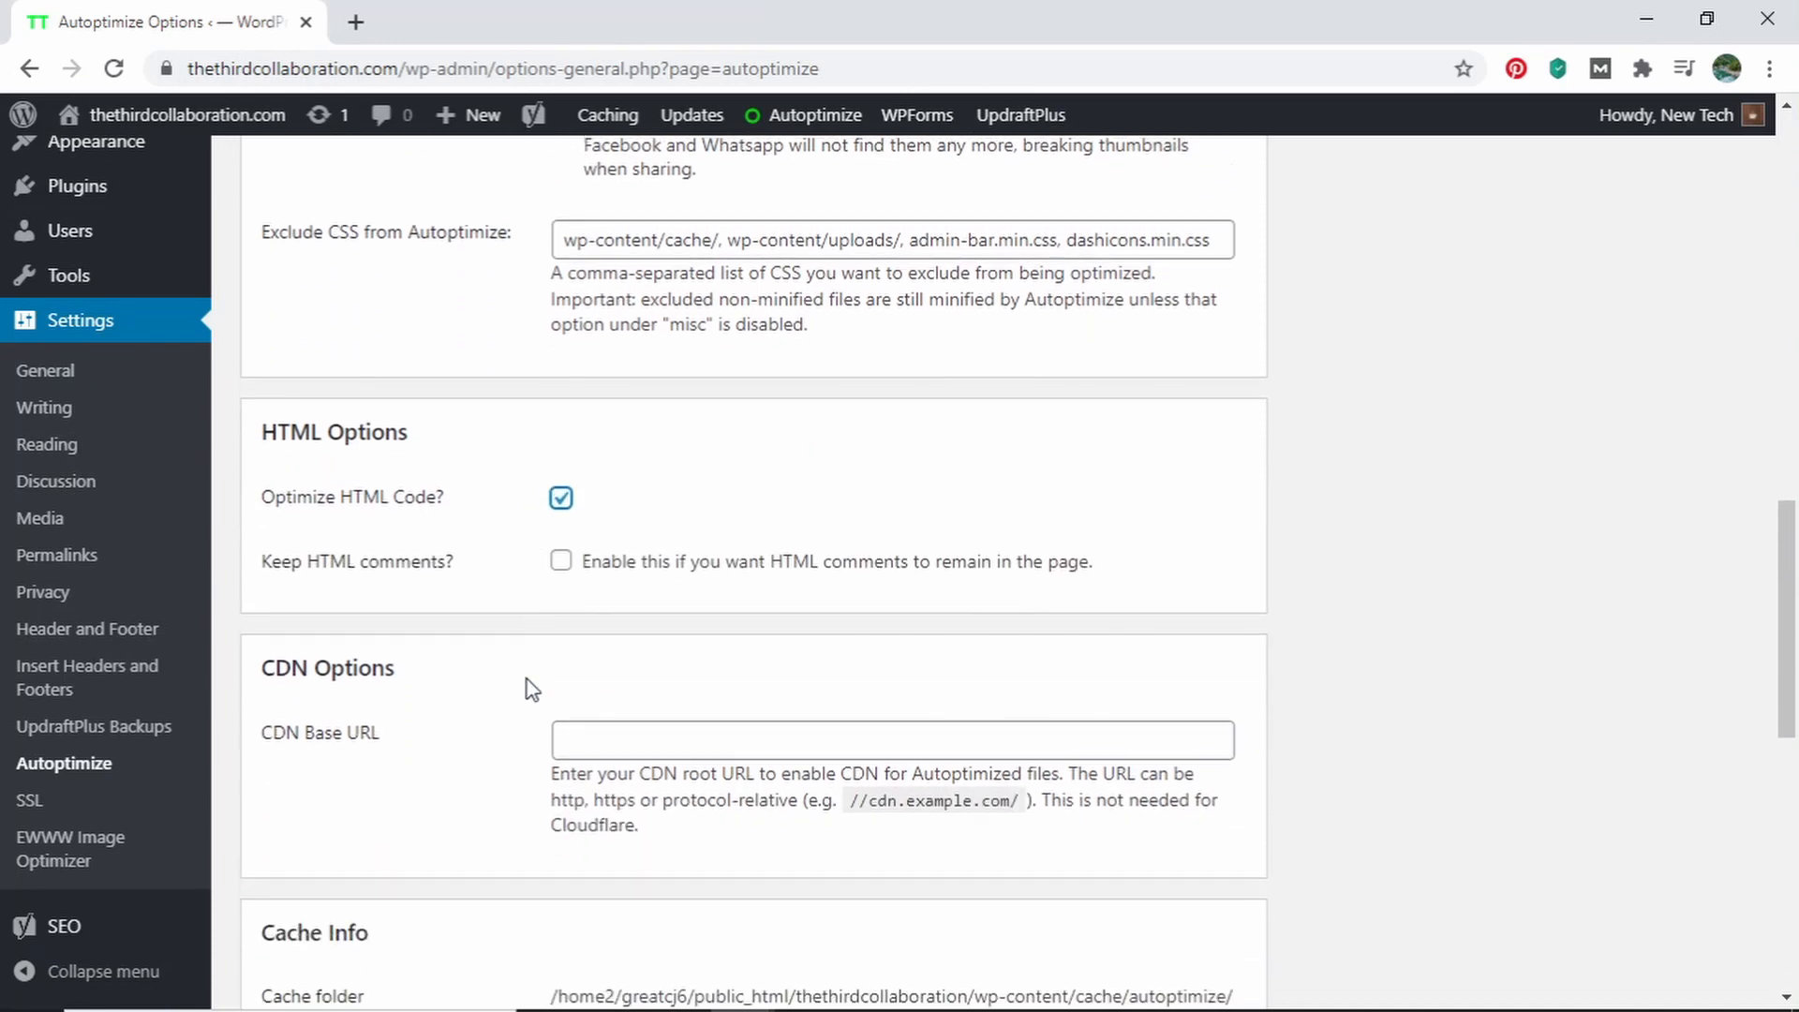
scroll(531, 689, down, 6)
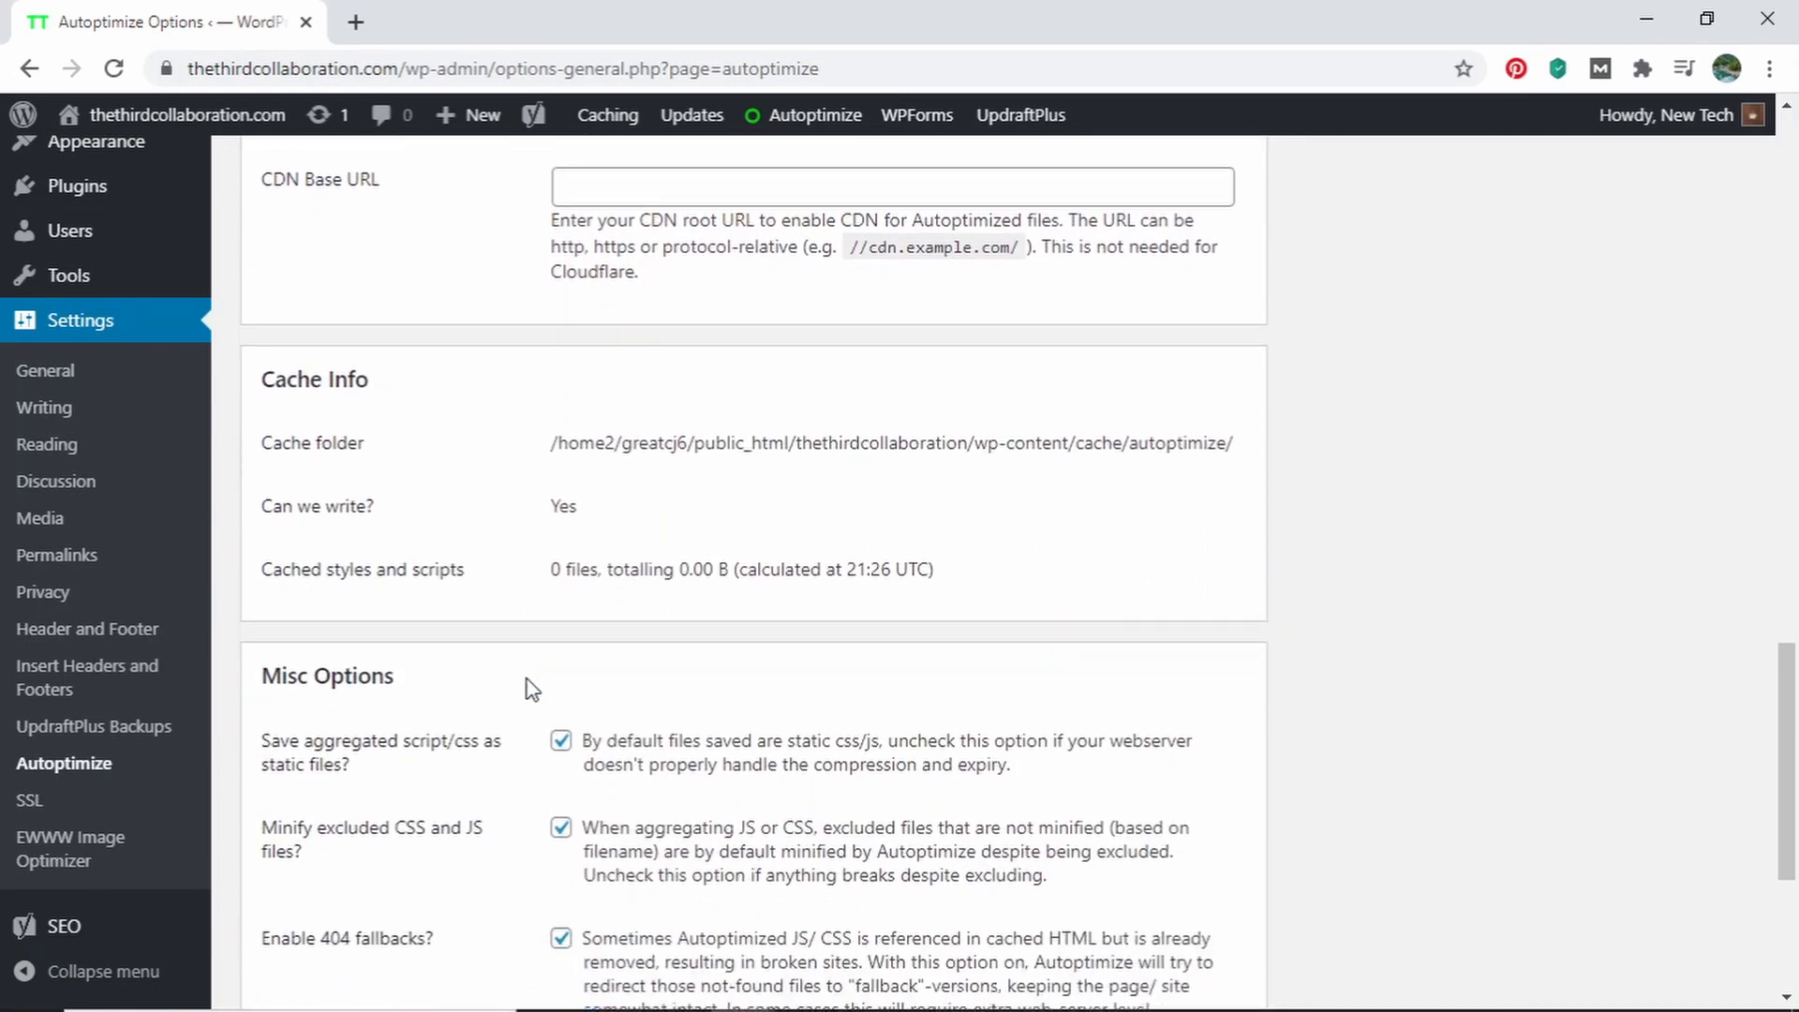
scroll(532, 689, down, 3)
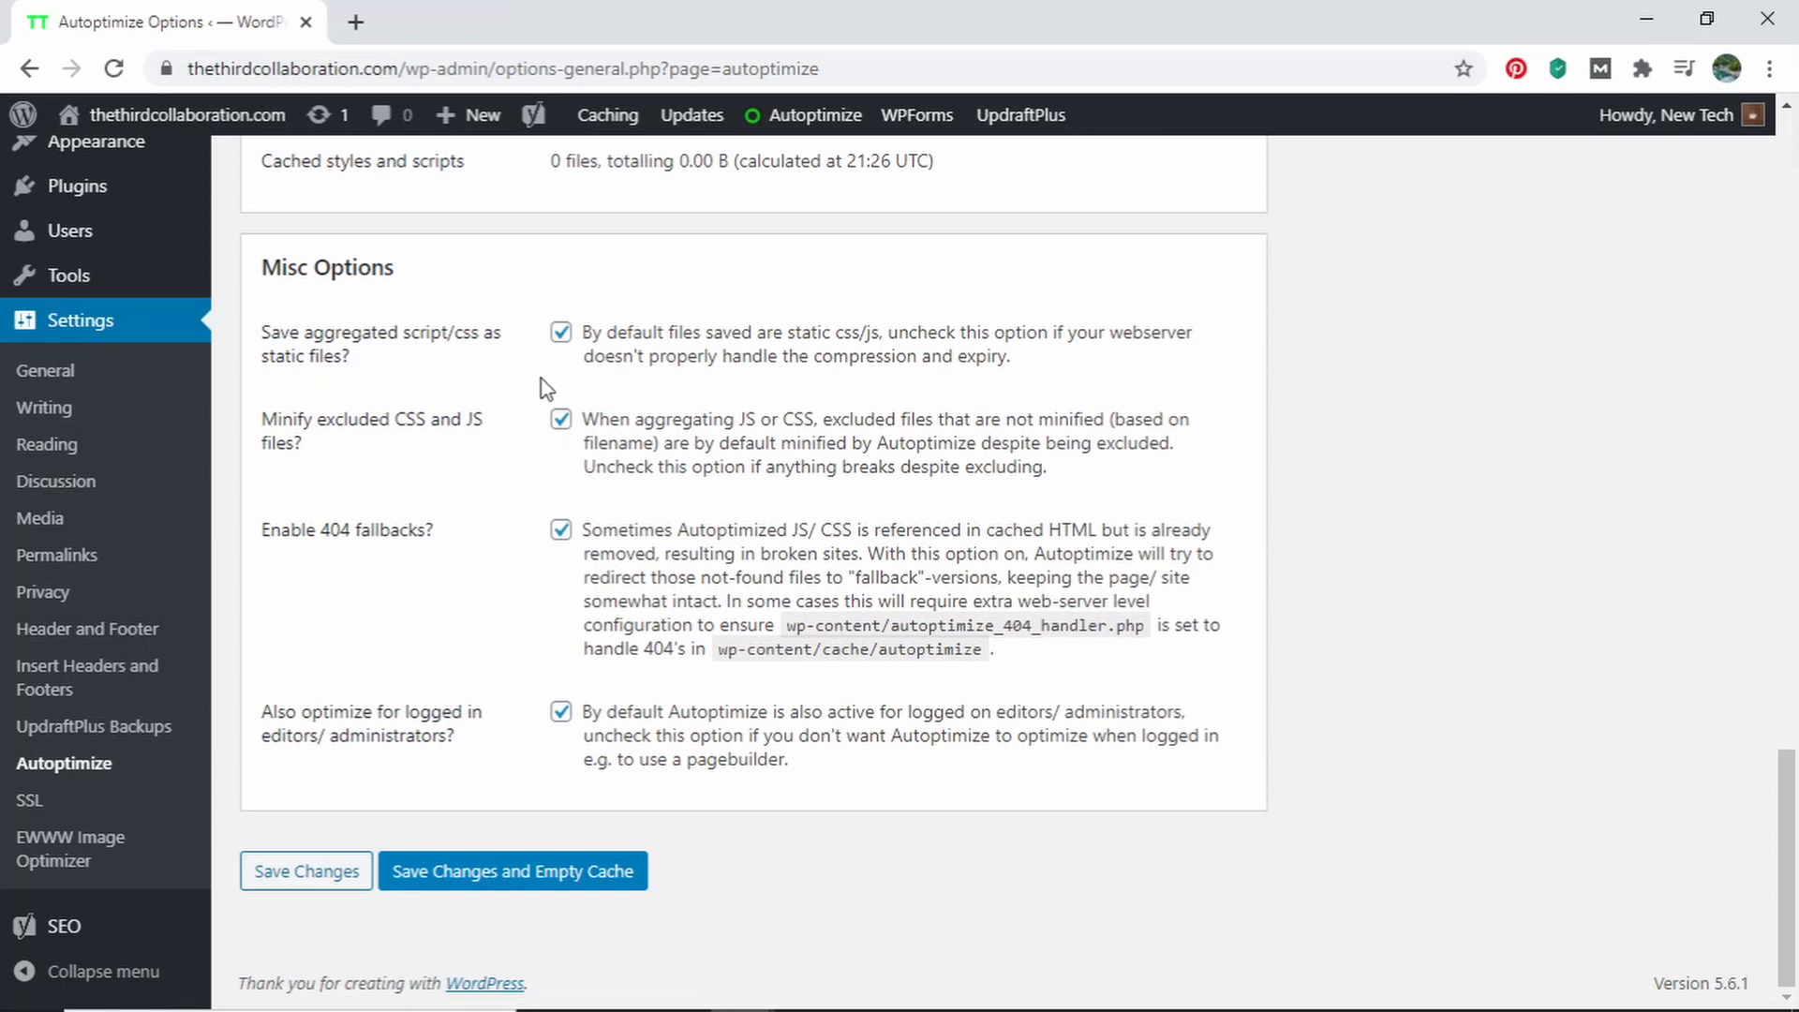
click(560, 423)
click(515, 881)
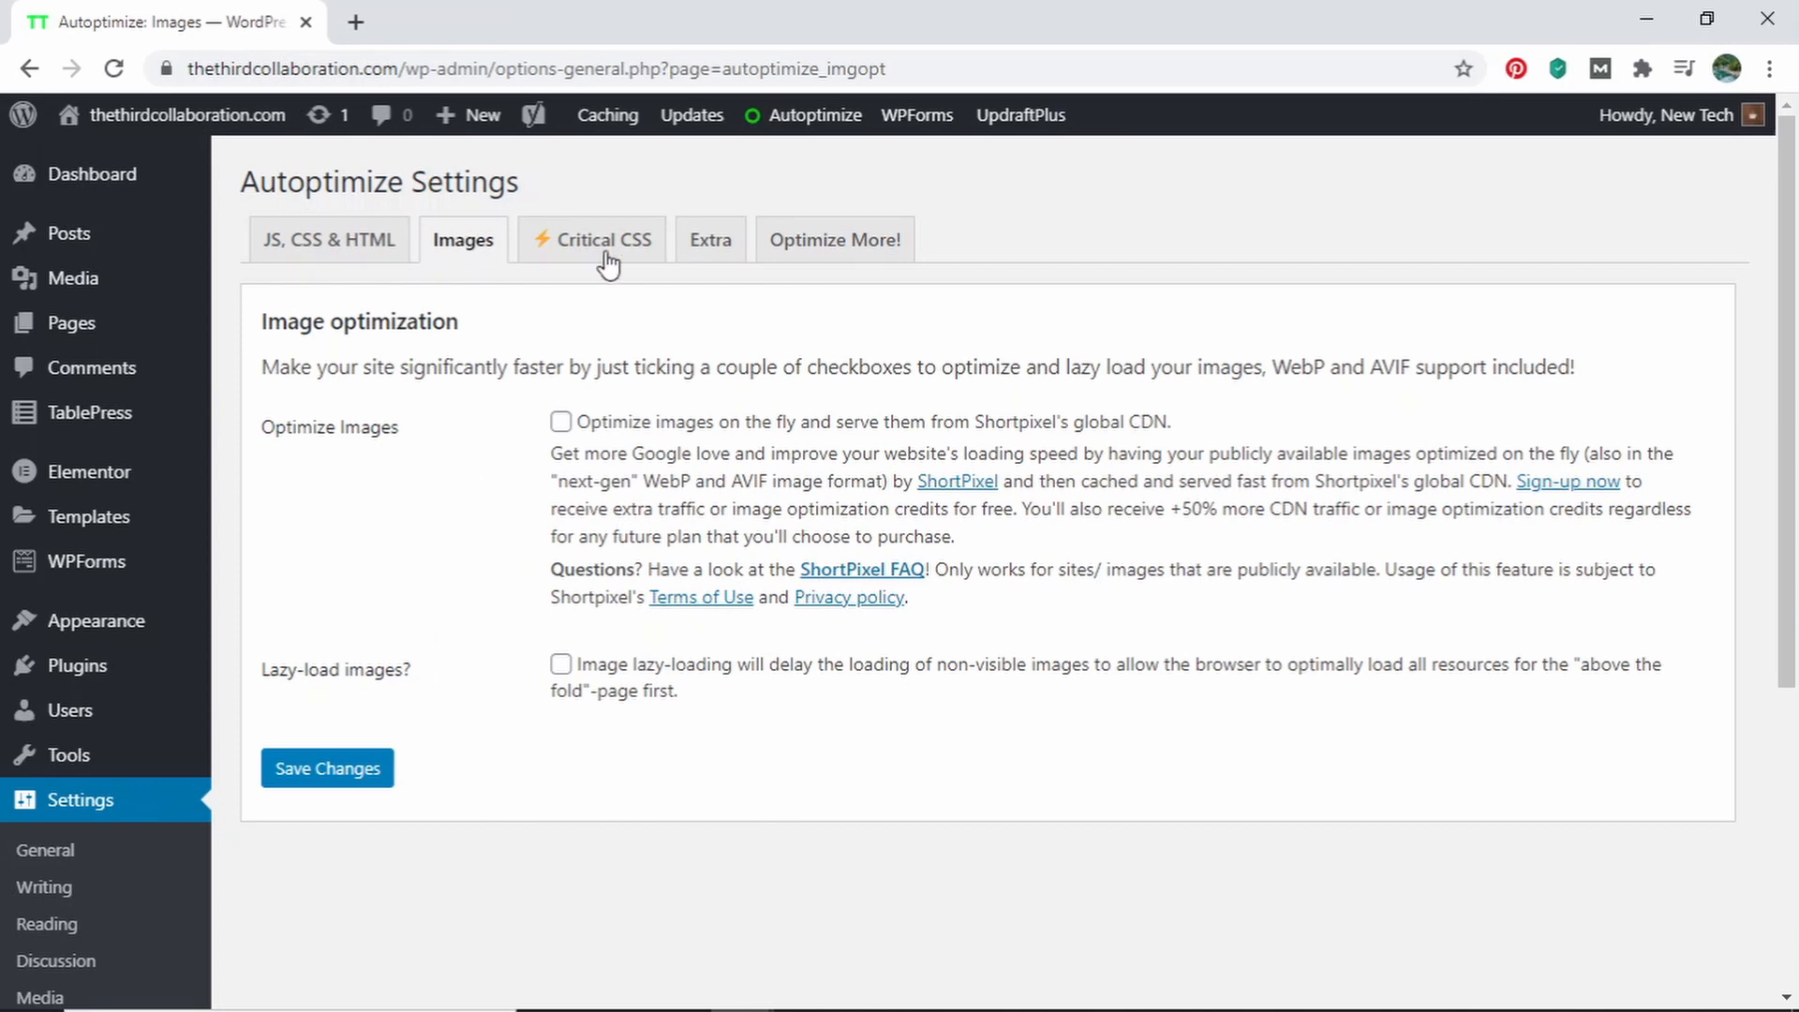
In Autoptimize's extra optimizations, set Google Fonts to combine and load asynchronously with webfont.js, and save the changes
click(717, 255)
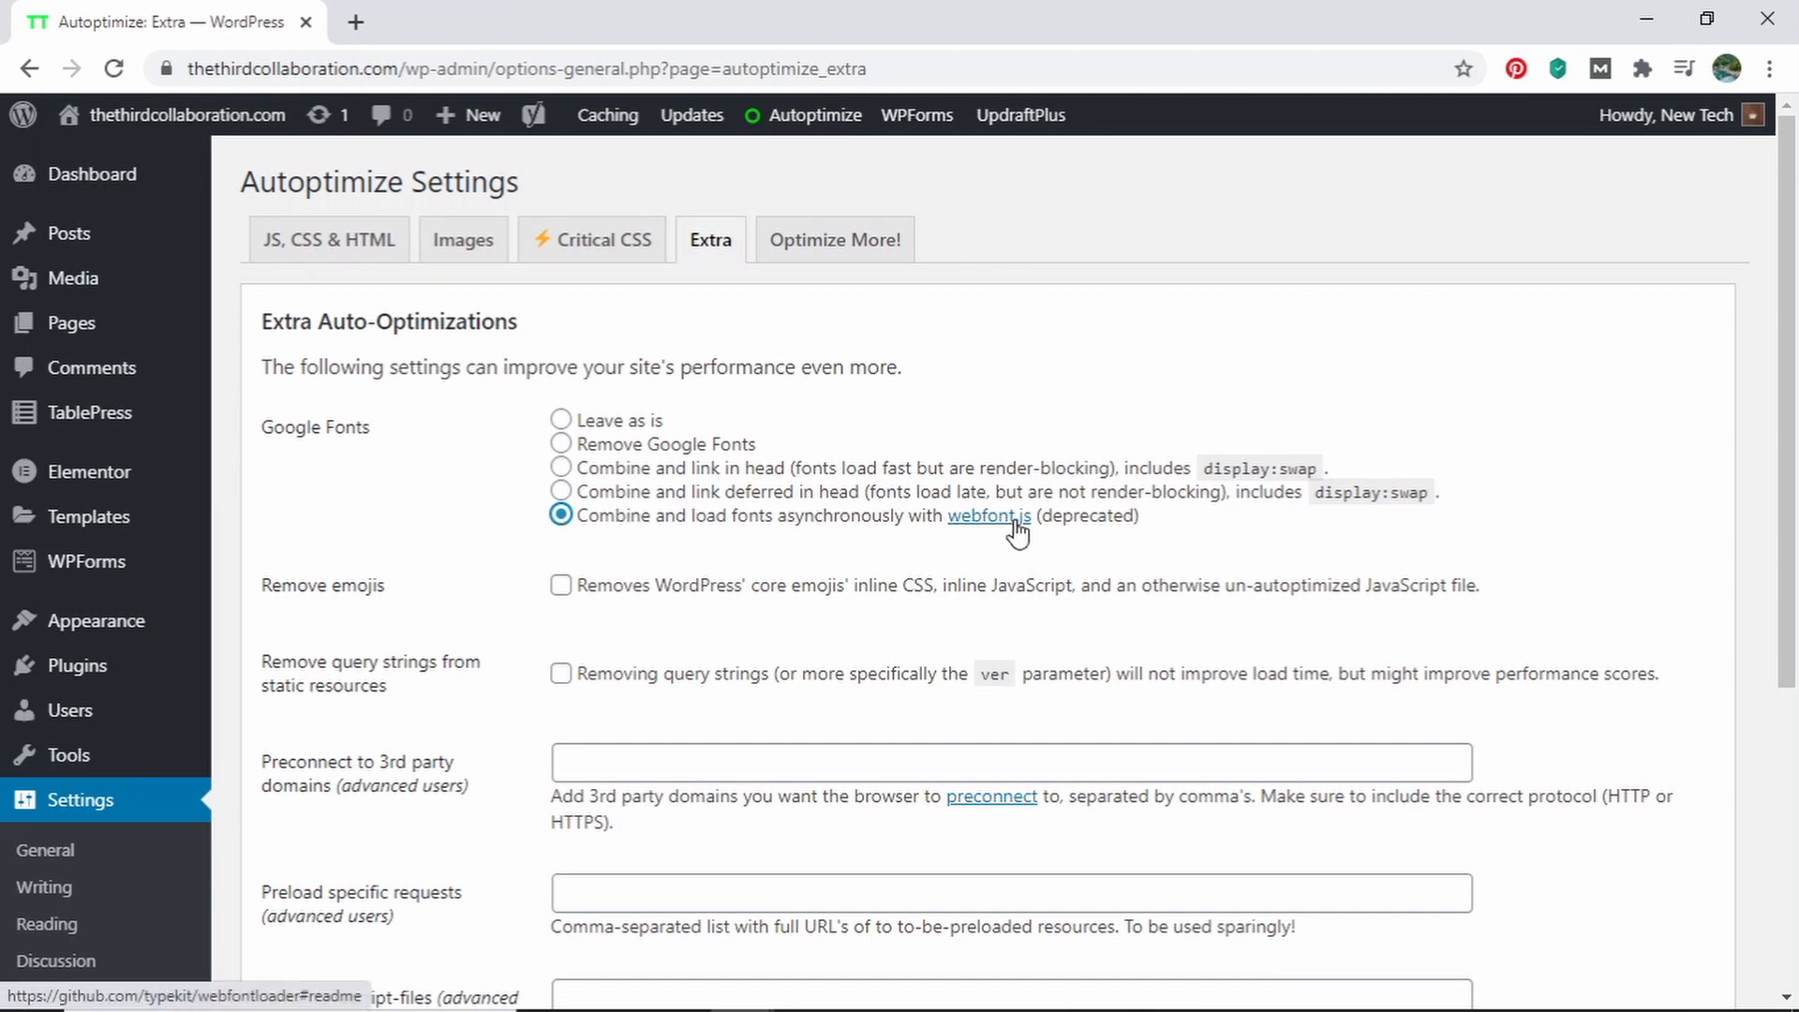
scroll(562, 558, down, 5)
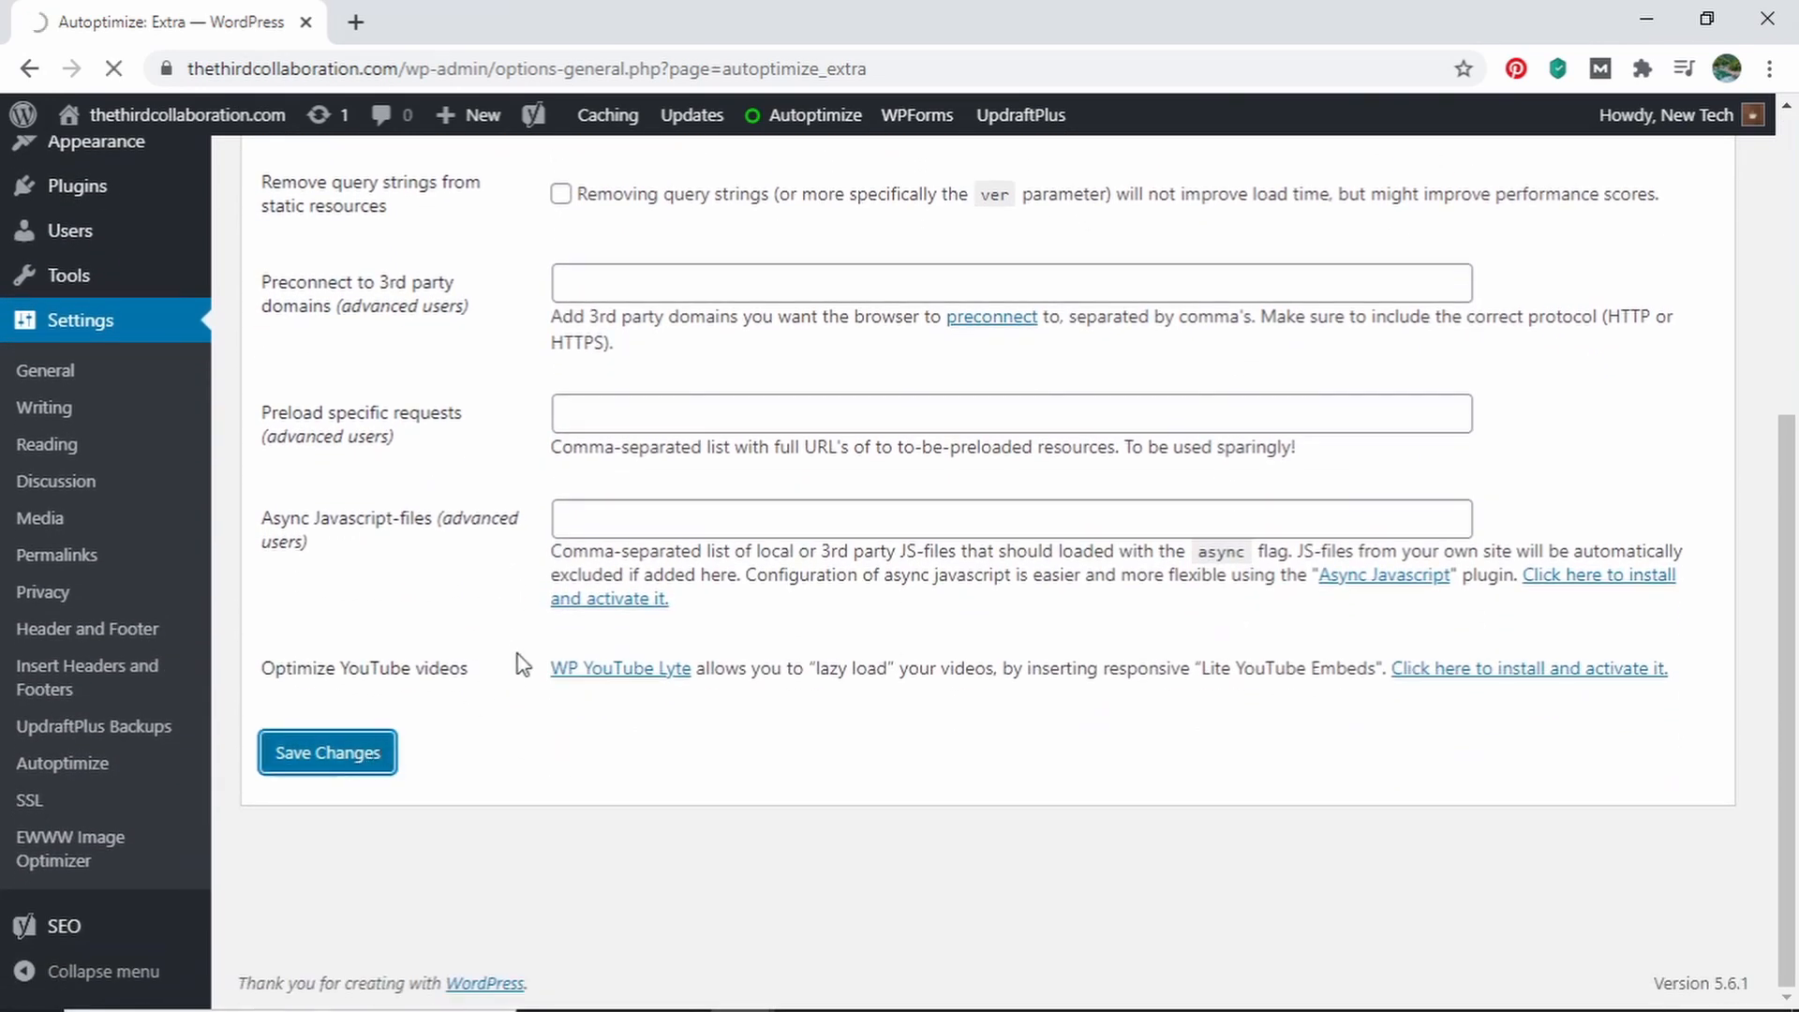
scroll(522, 664, up, 4)
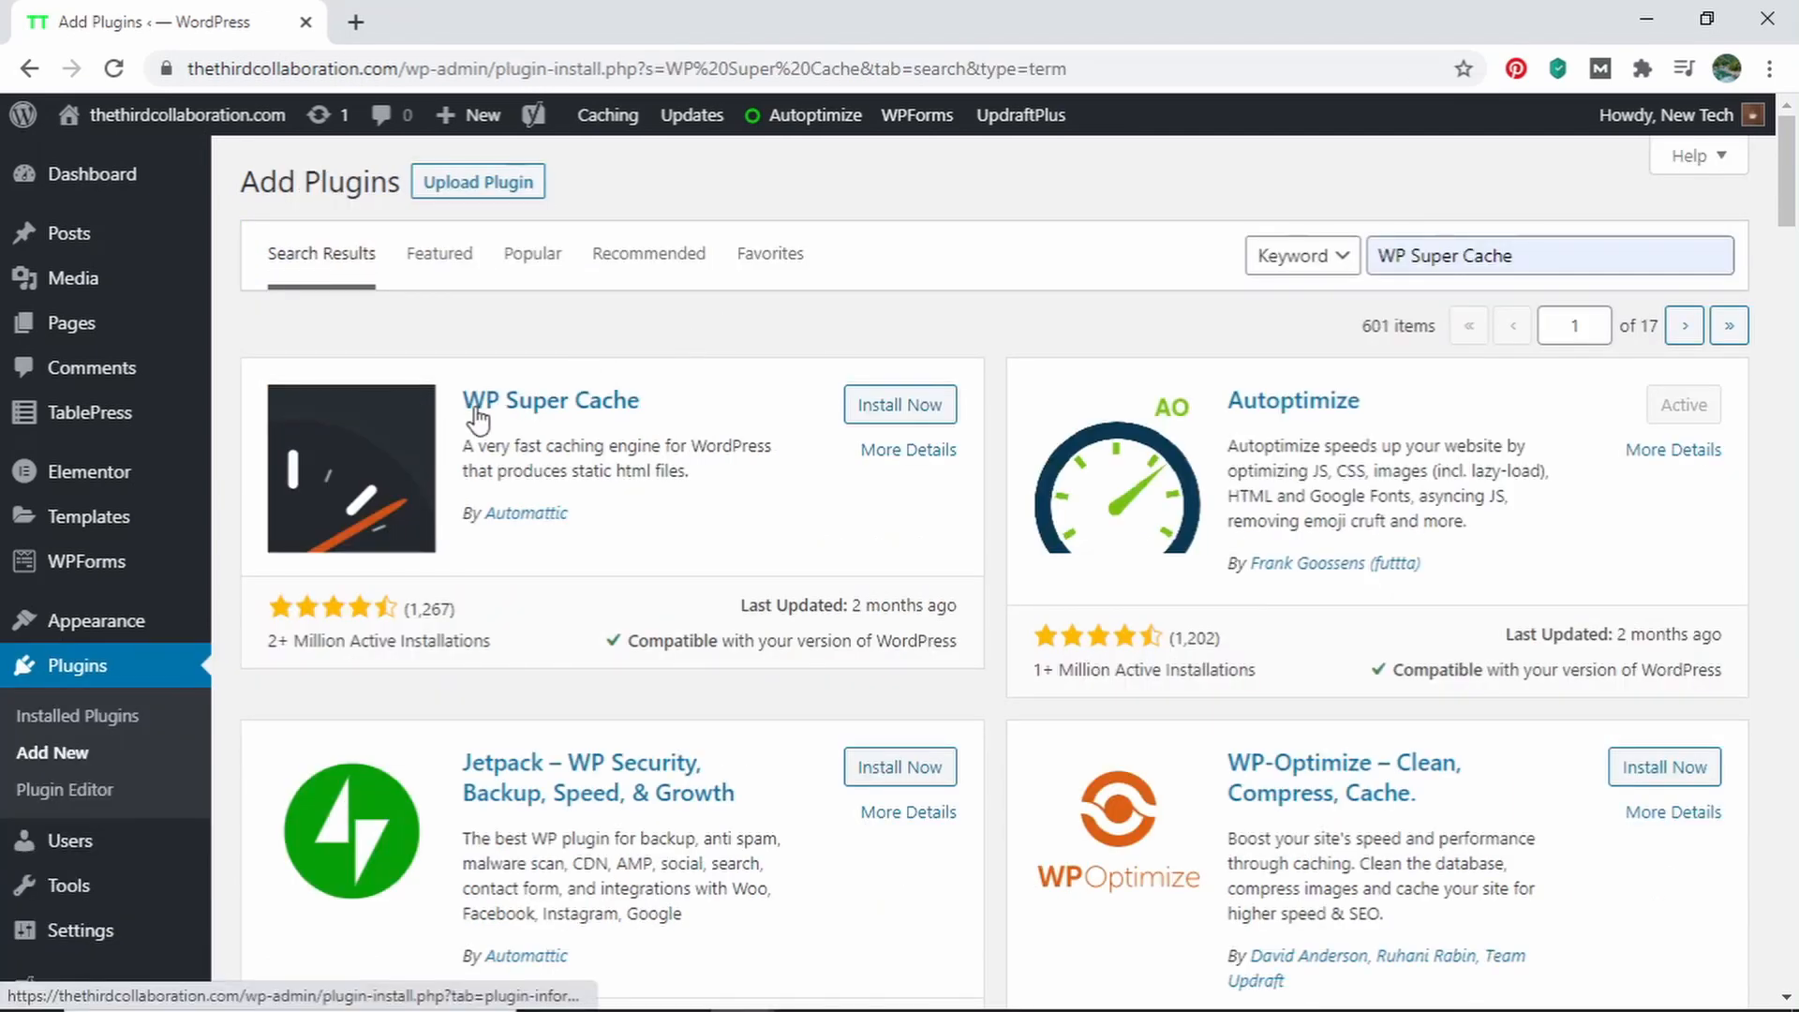
Install and activate the WP Super Cache plugin from the plugin search results
click(866, 405)
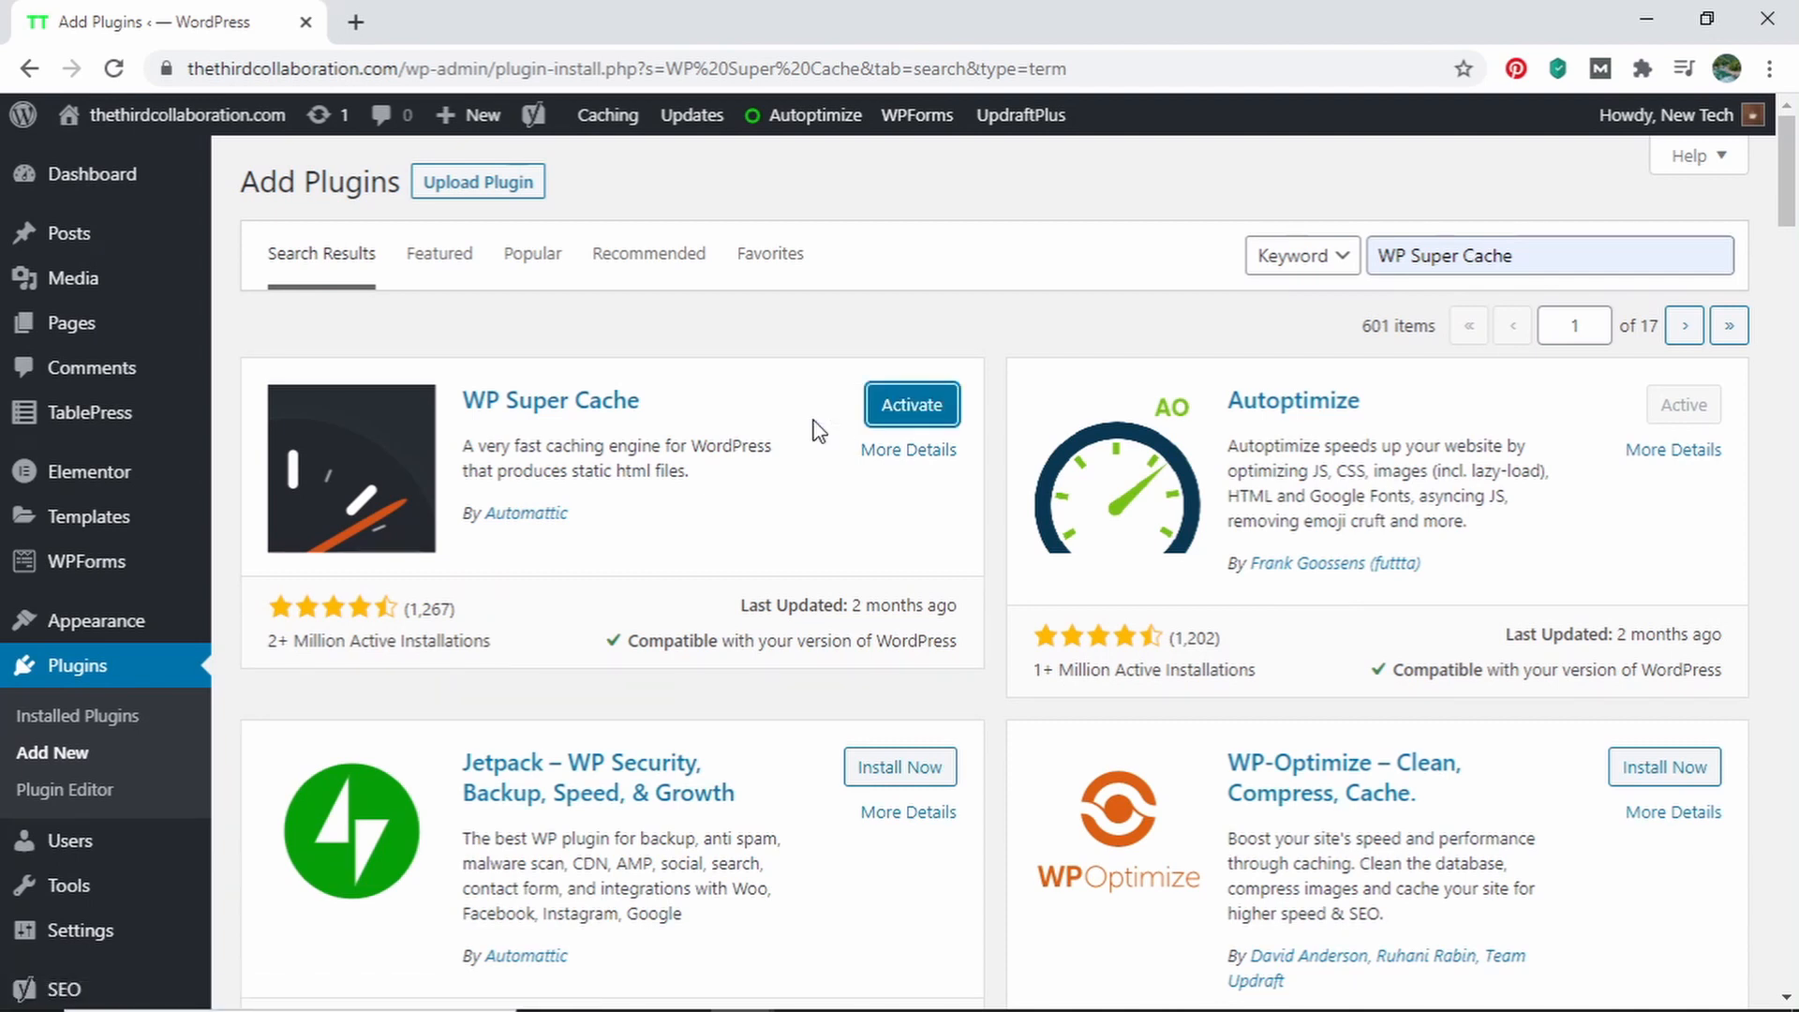
click(896, 410)
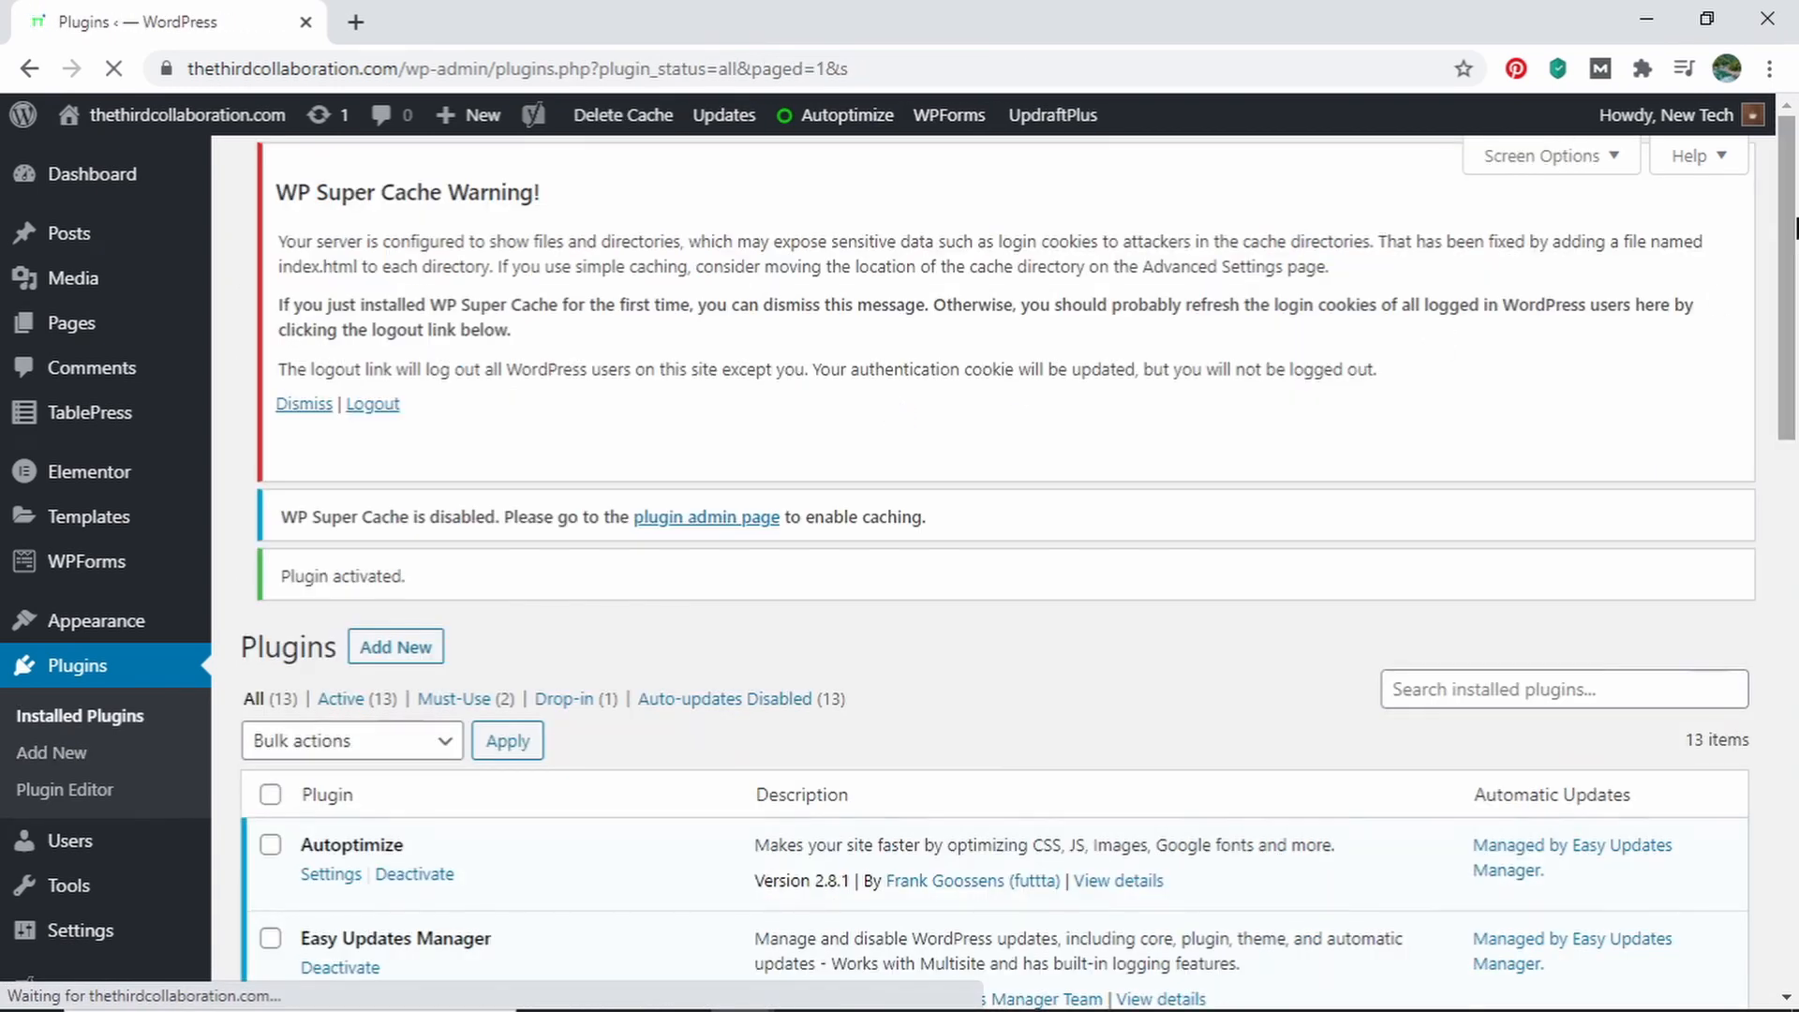
Open the settings of WP Super Cache from the installed plugins list and dismiss the plugin's security warning
drag(1785, 225, 1784, 786)
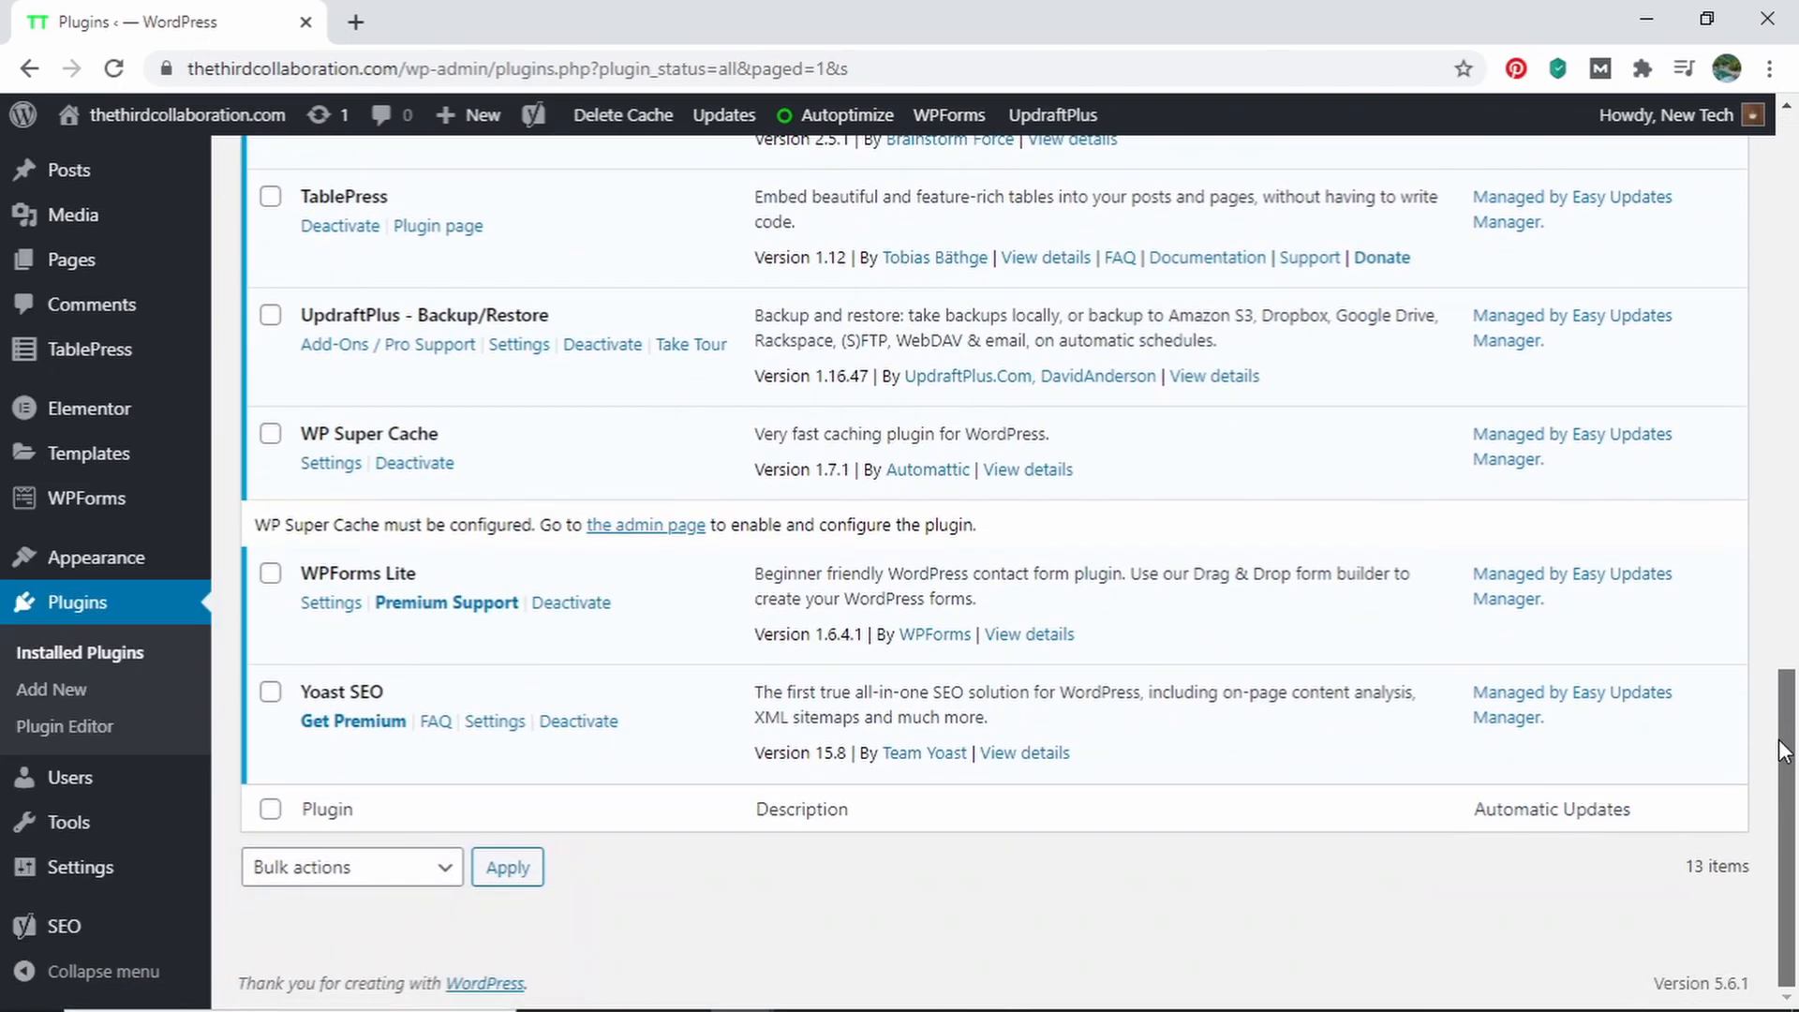
click(330, 463)
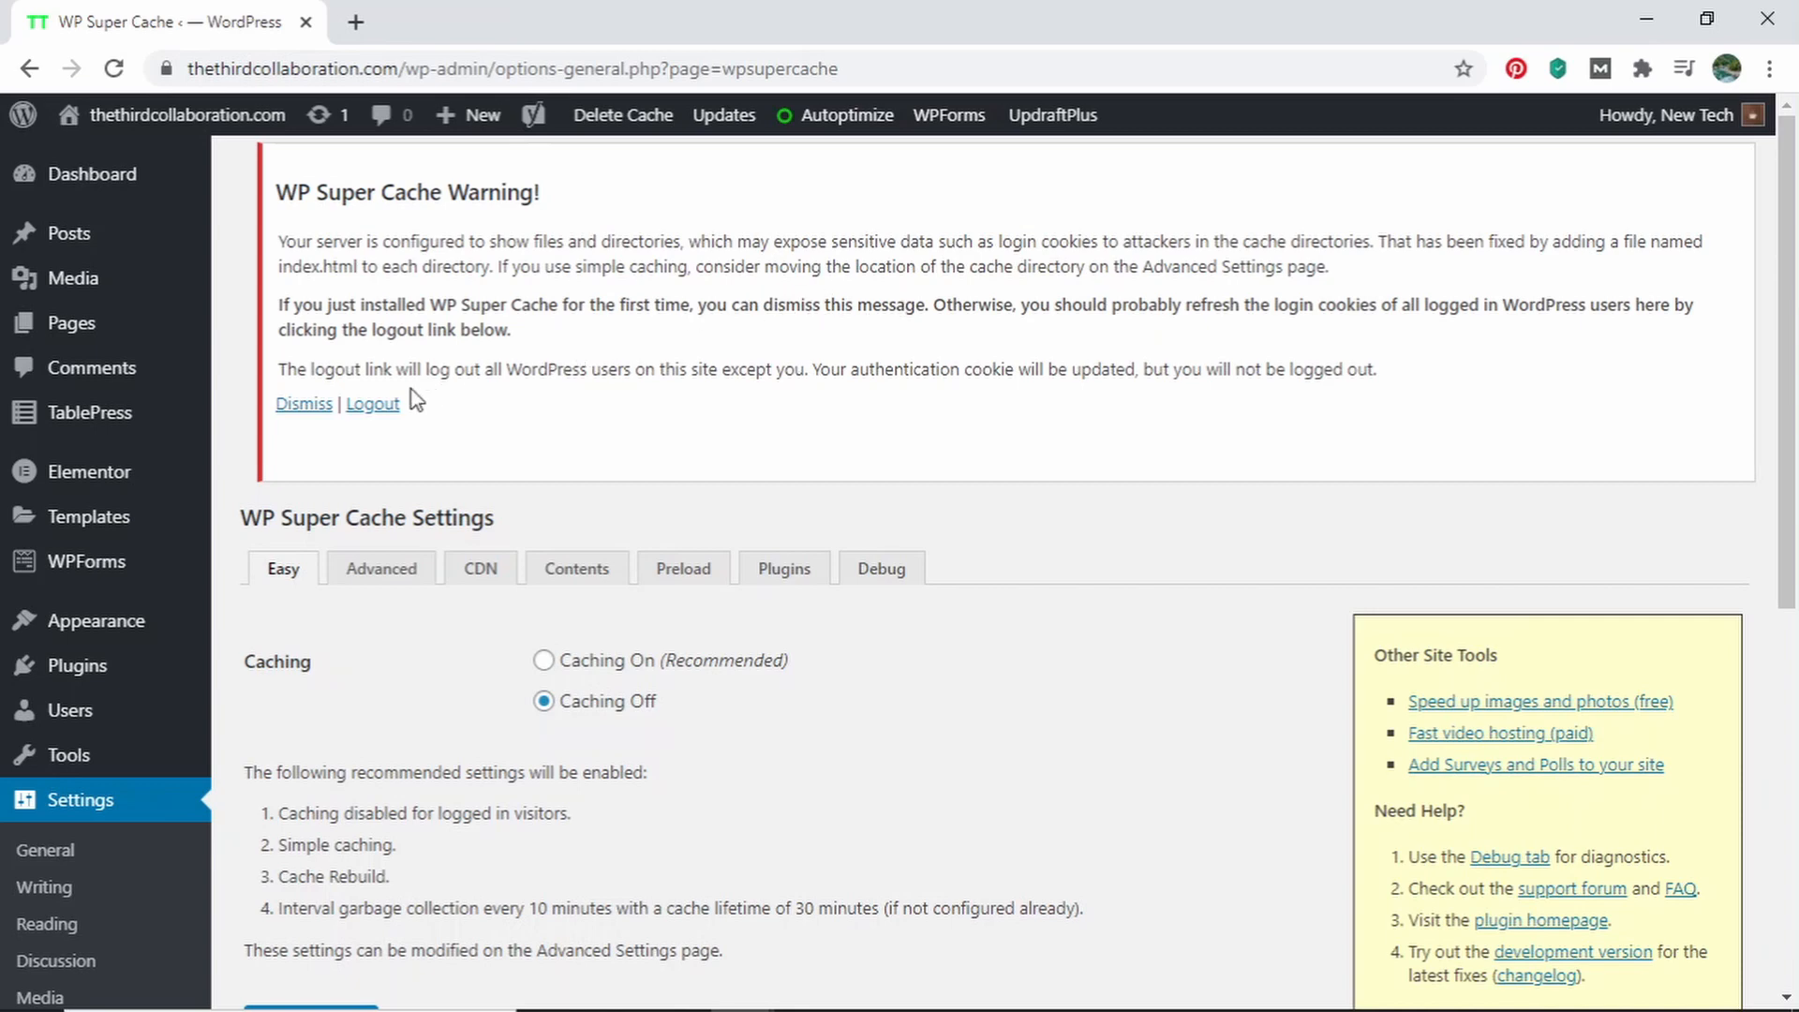
click(291, 407)
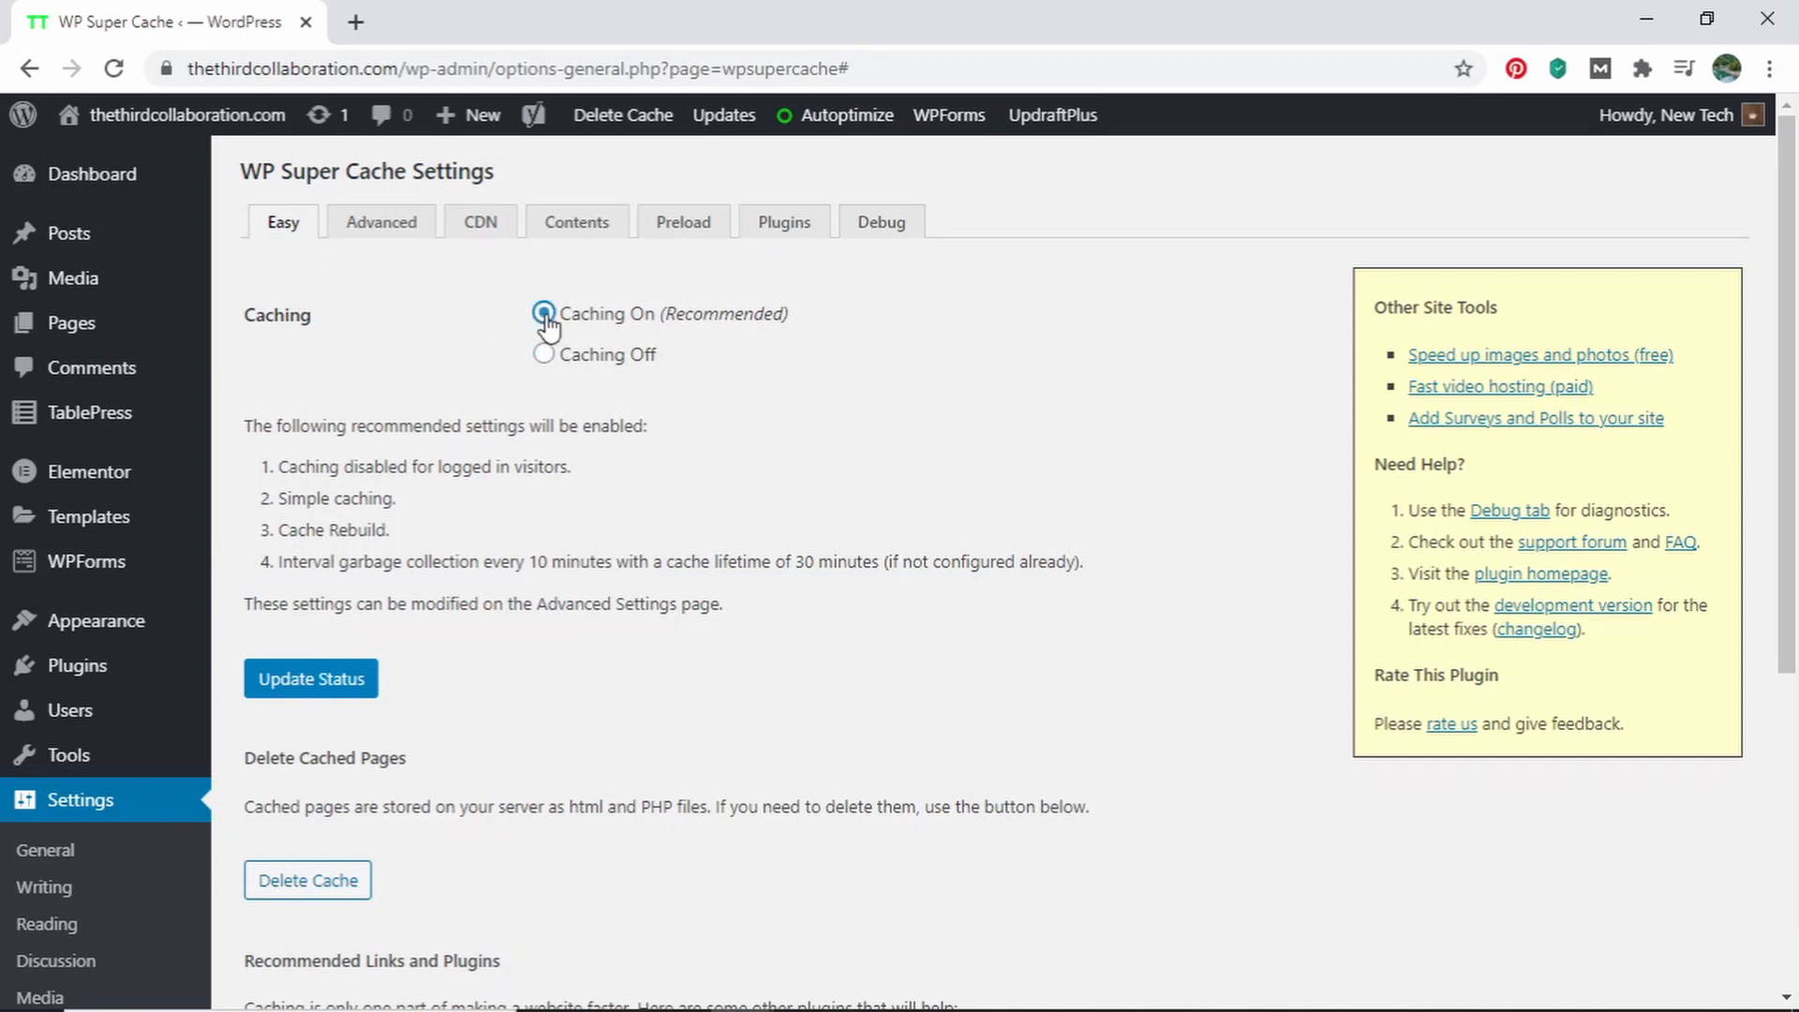
Apply the Caching On (Recommended) setting in WP Super Cache's easy settings by updating the status
scroll(484, 478, down, 3)
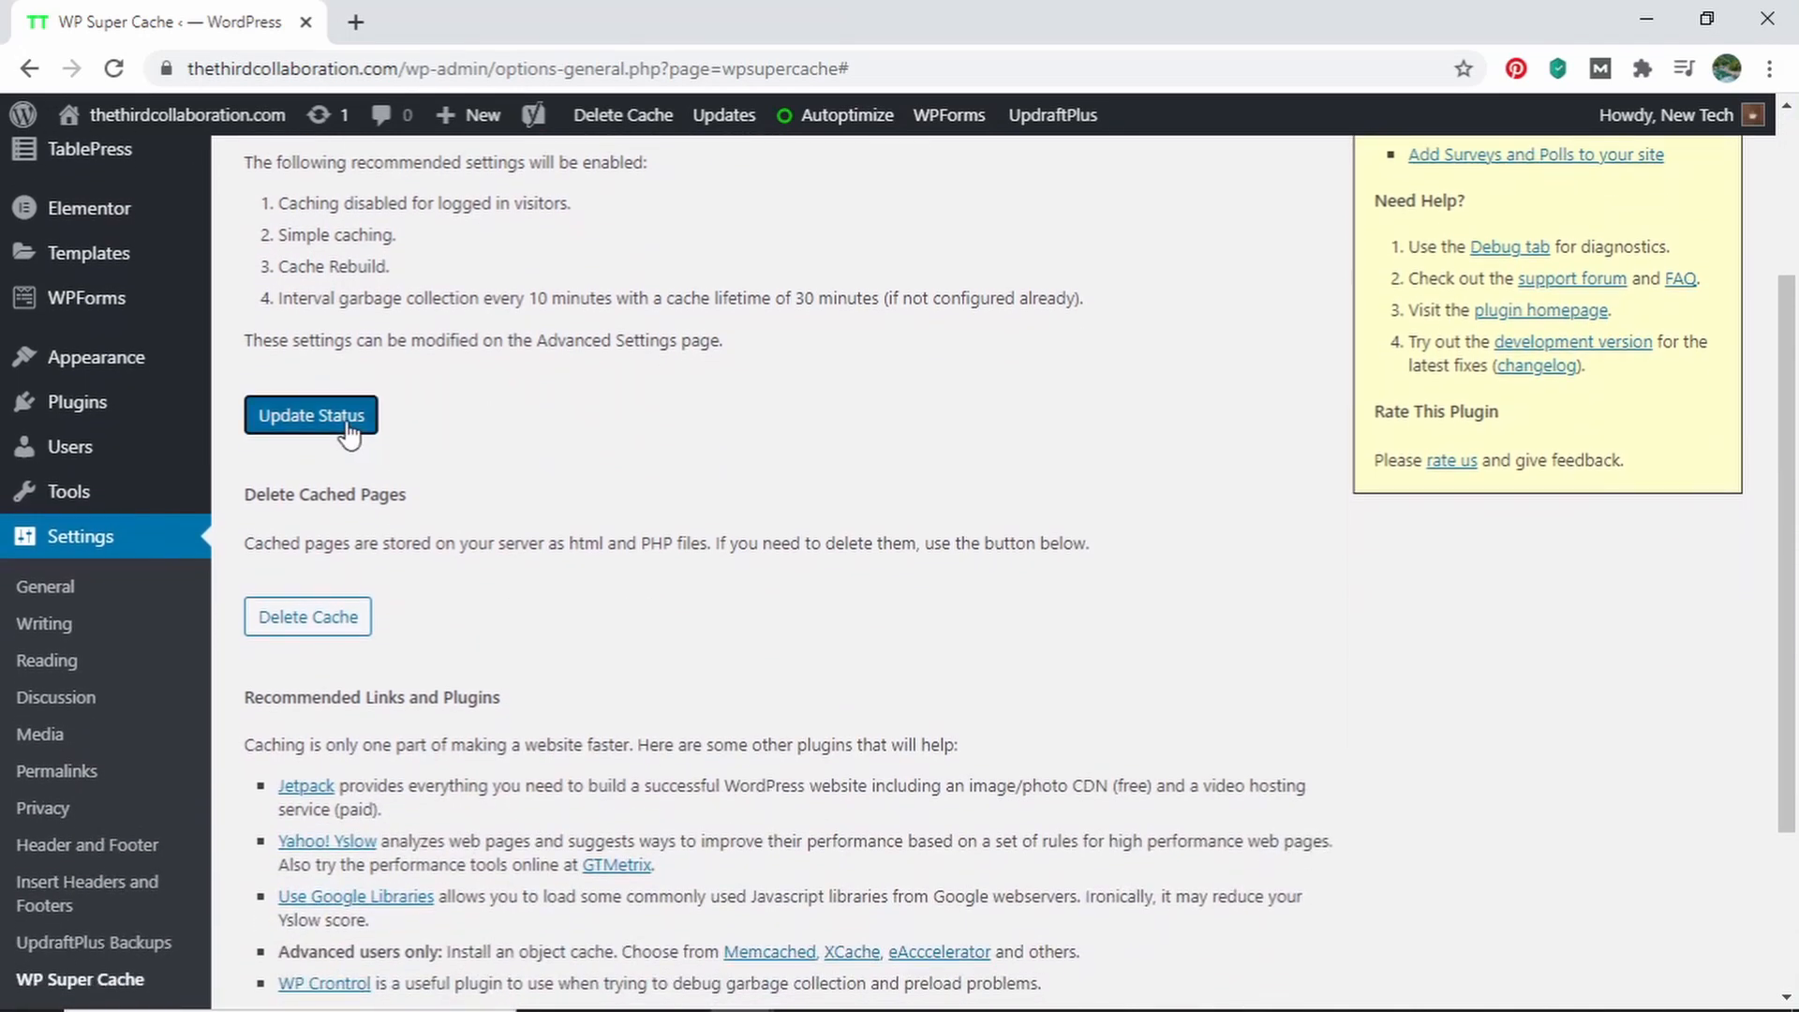
click(348, 417)
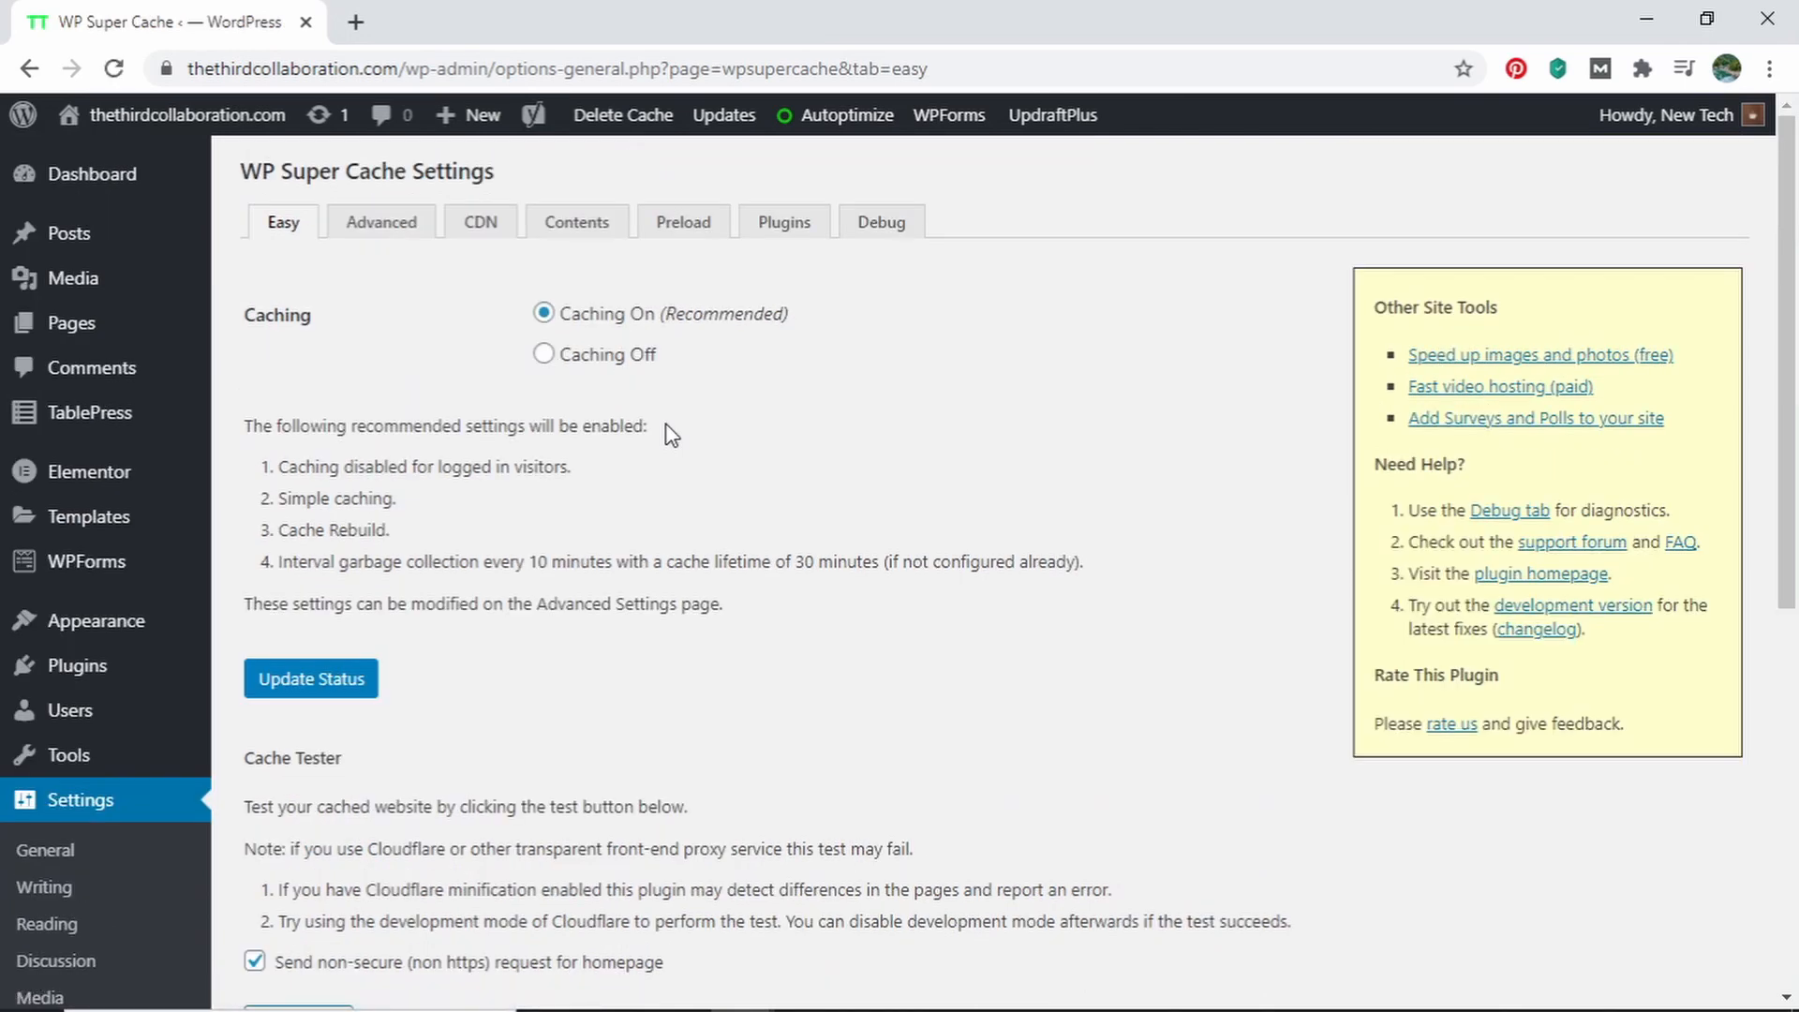
scroll(598, 498, down, 7)
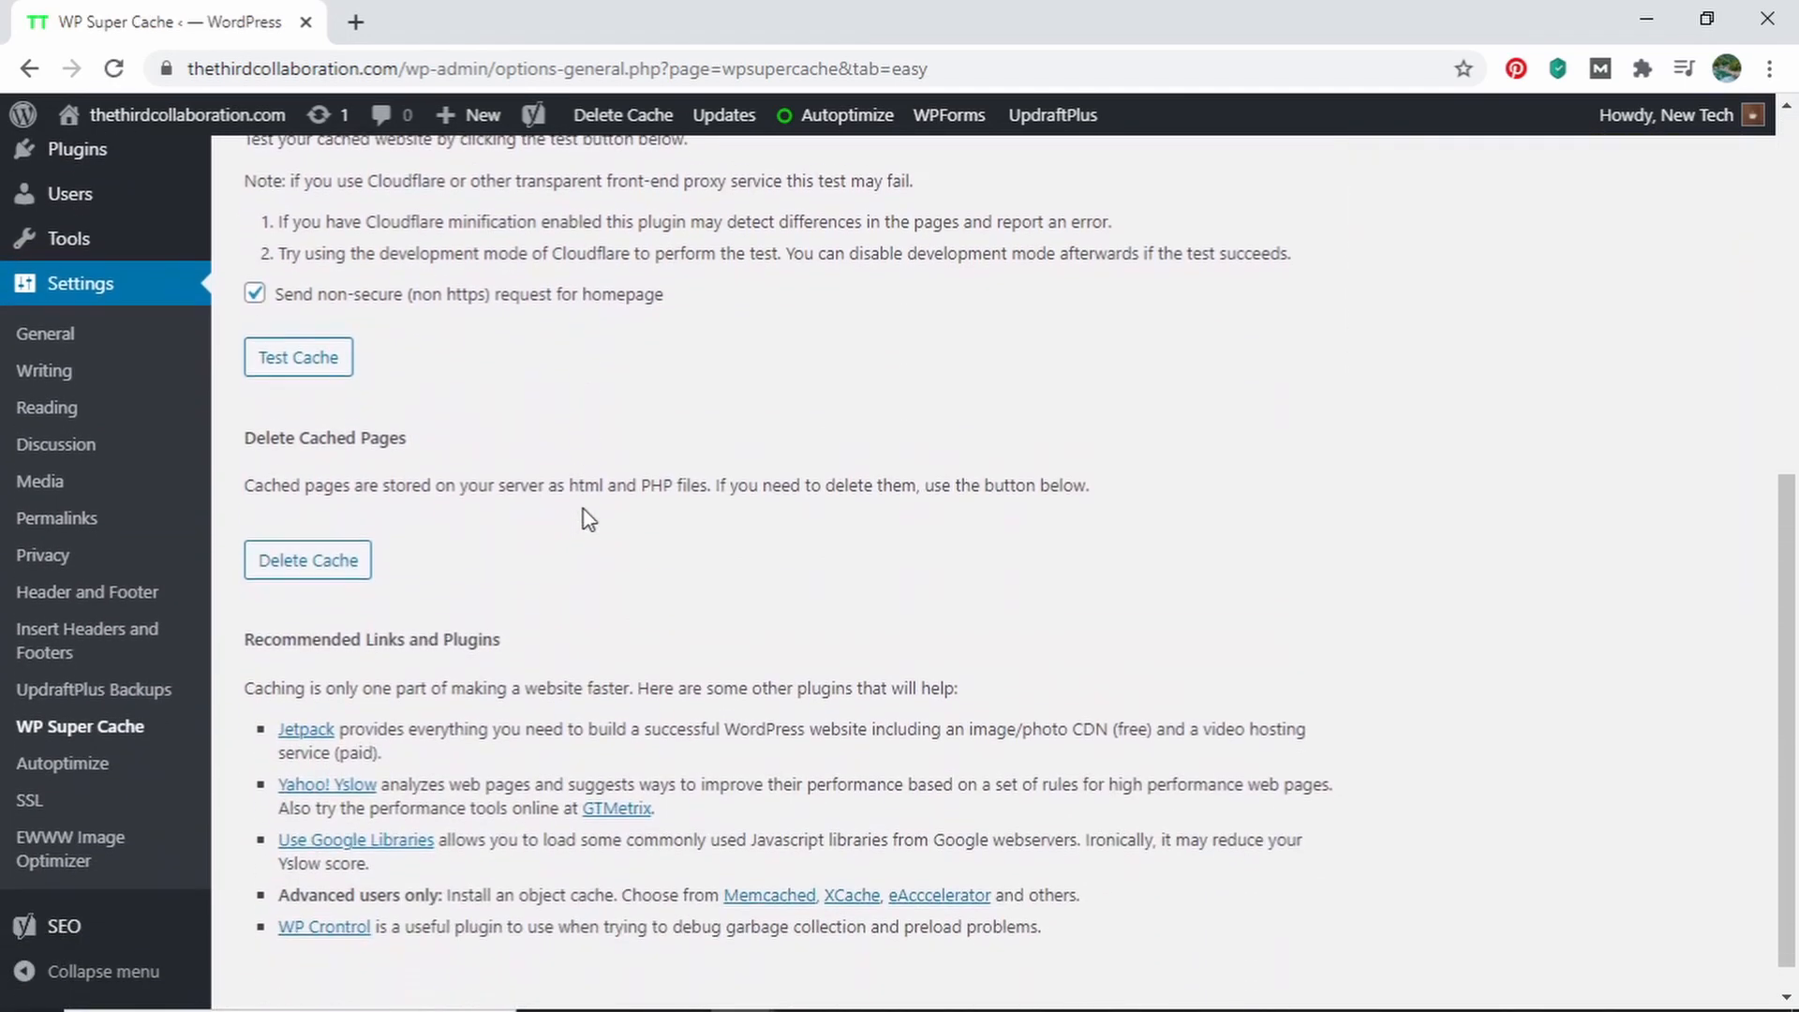
scroll(583, 515, up, 8)
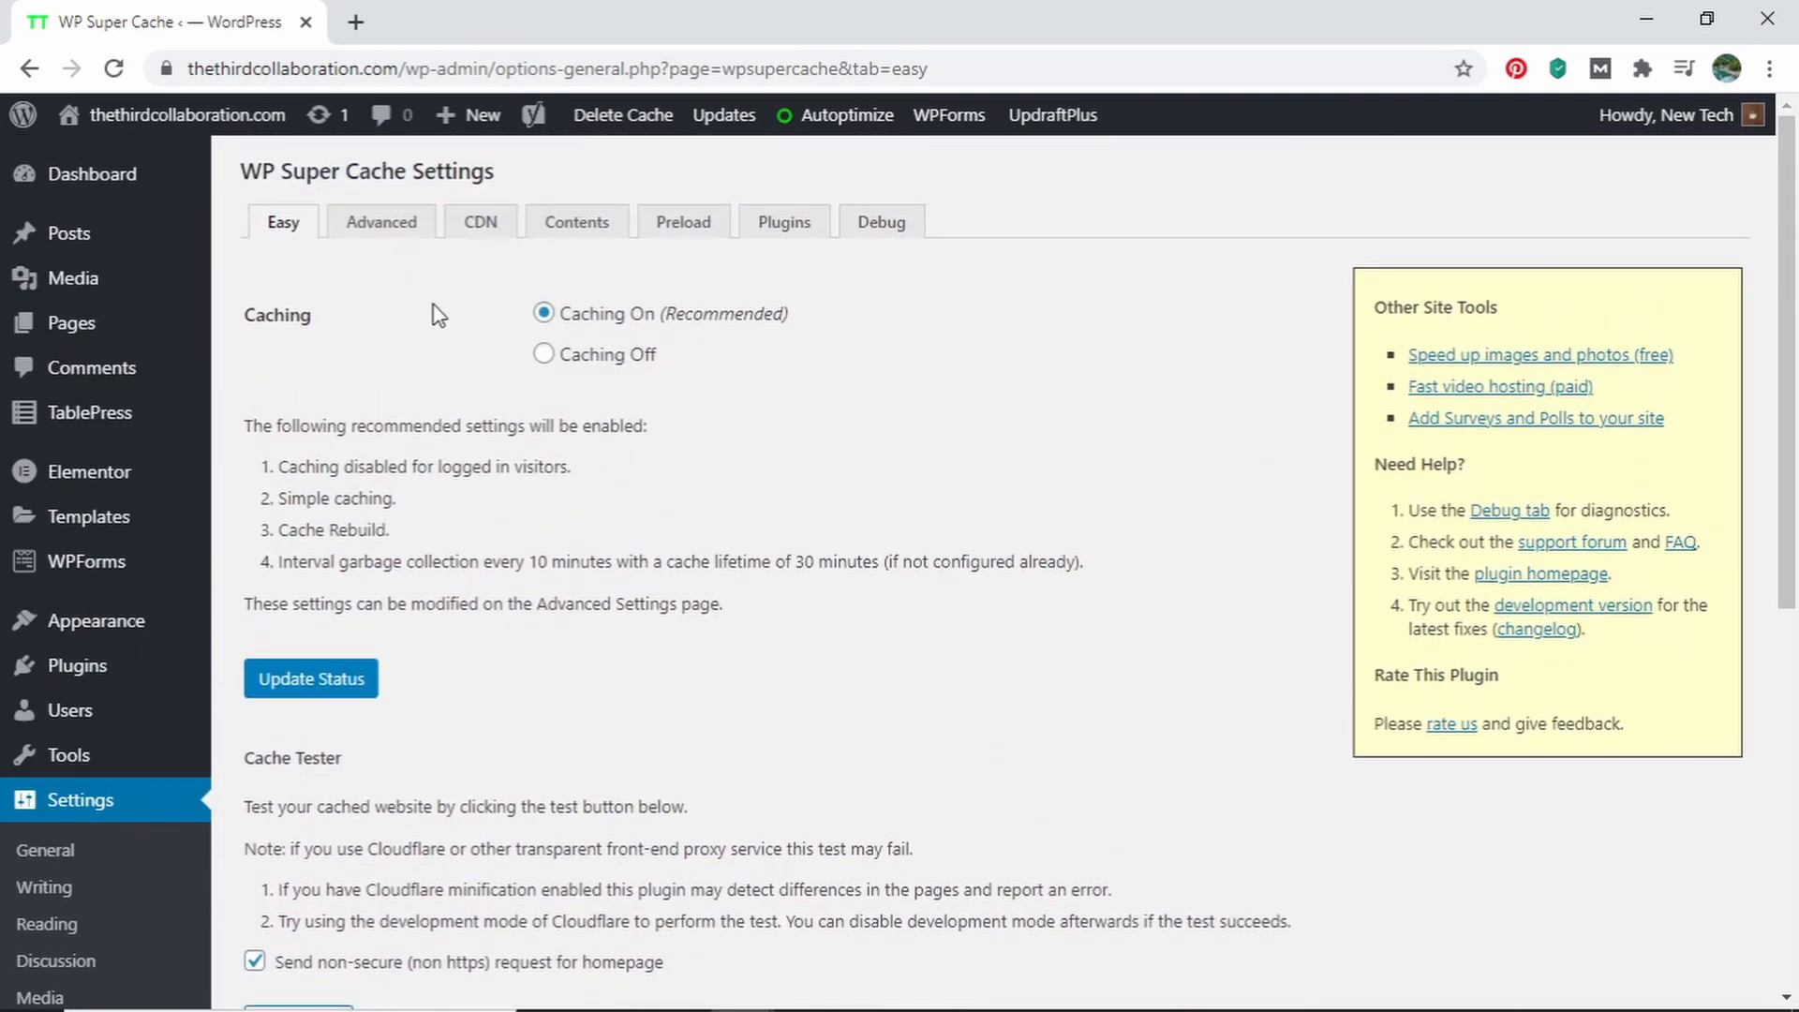
In WP Super Cache's advanced settings, enable page compression for visitors and 304 Browser caching
click(374, 228)
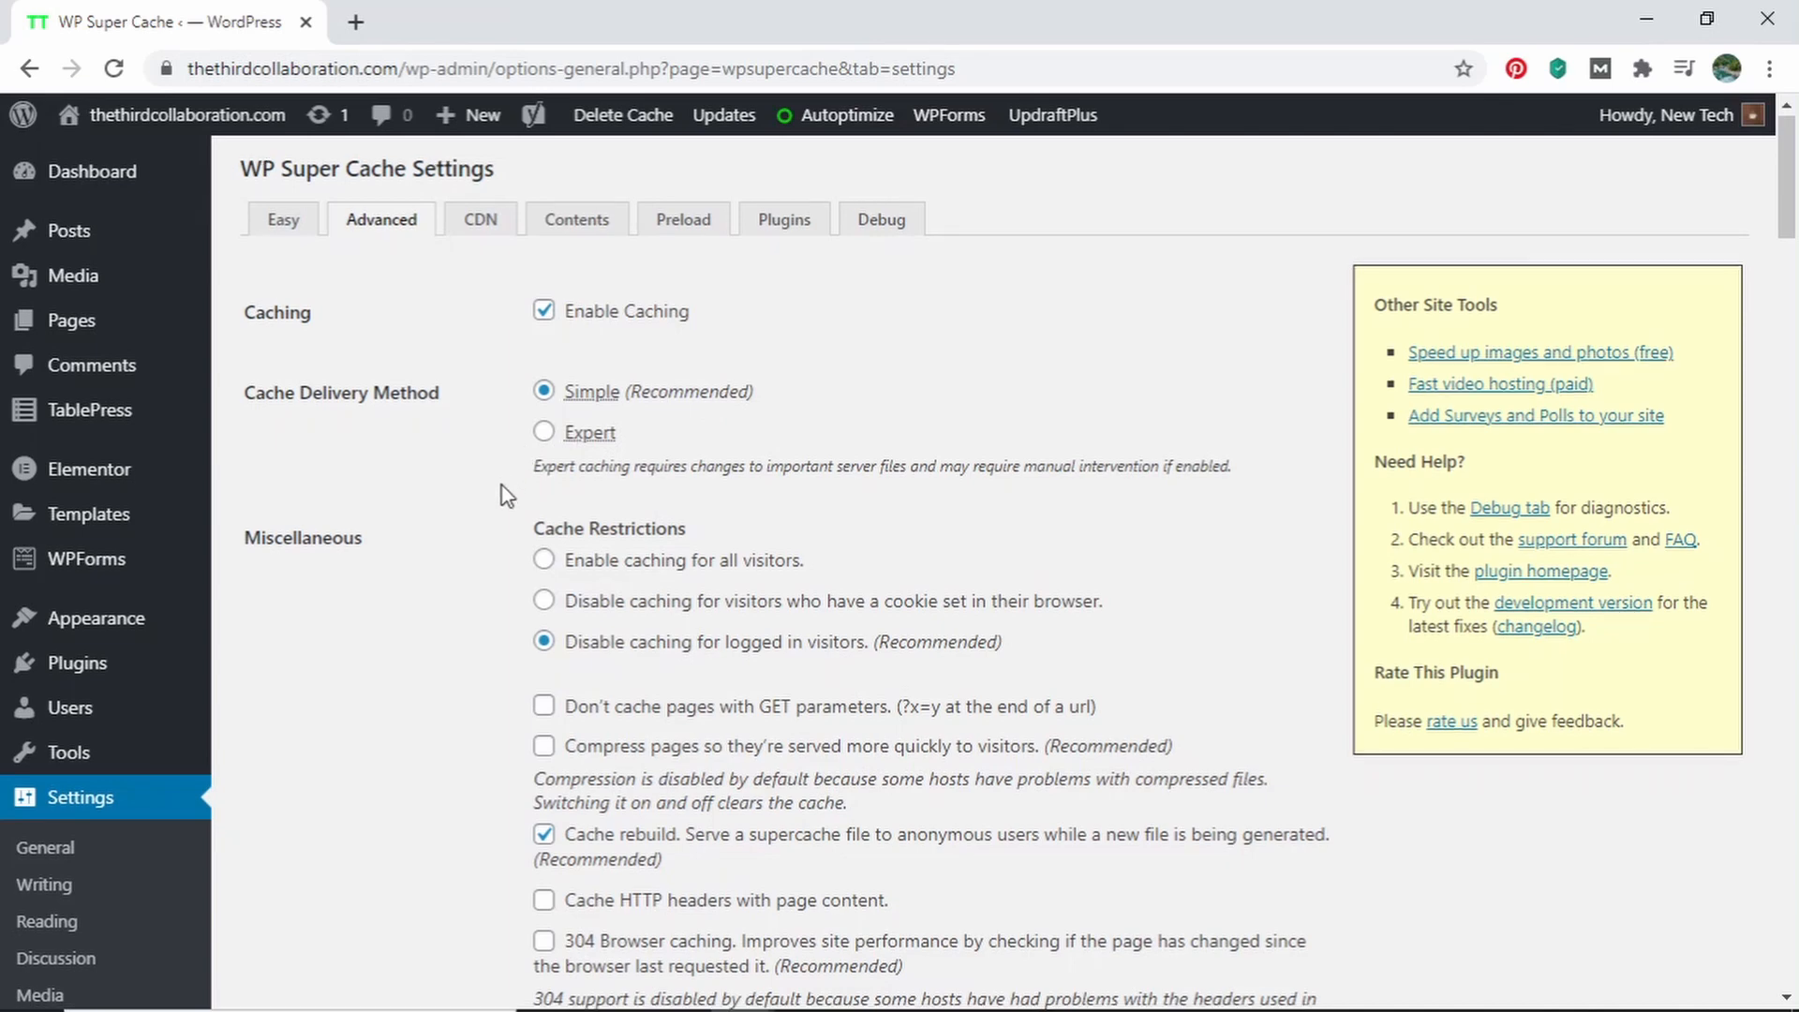
scroll(513, 478, down, 2)
scroll(507, 497, down, 1)
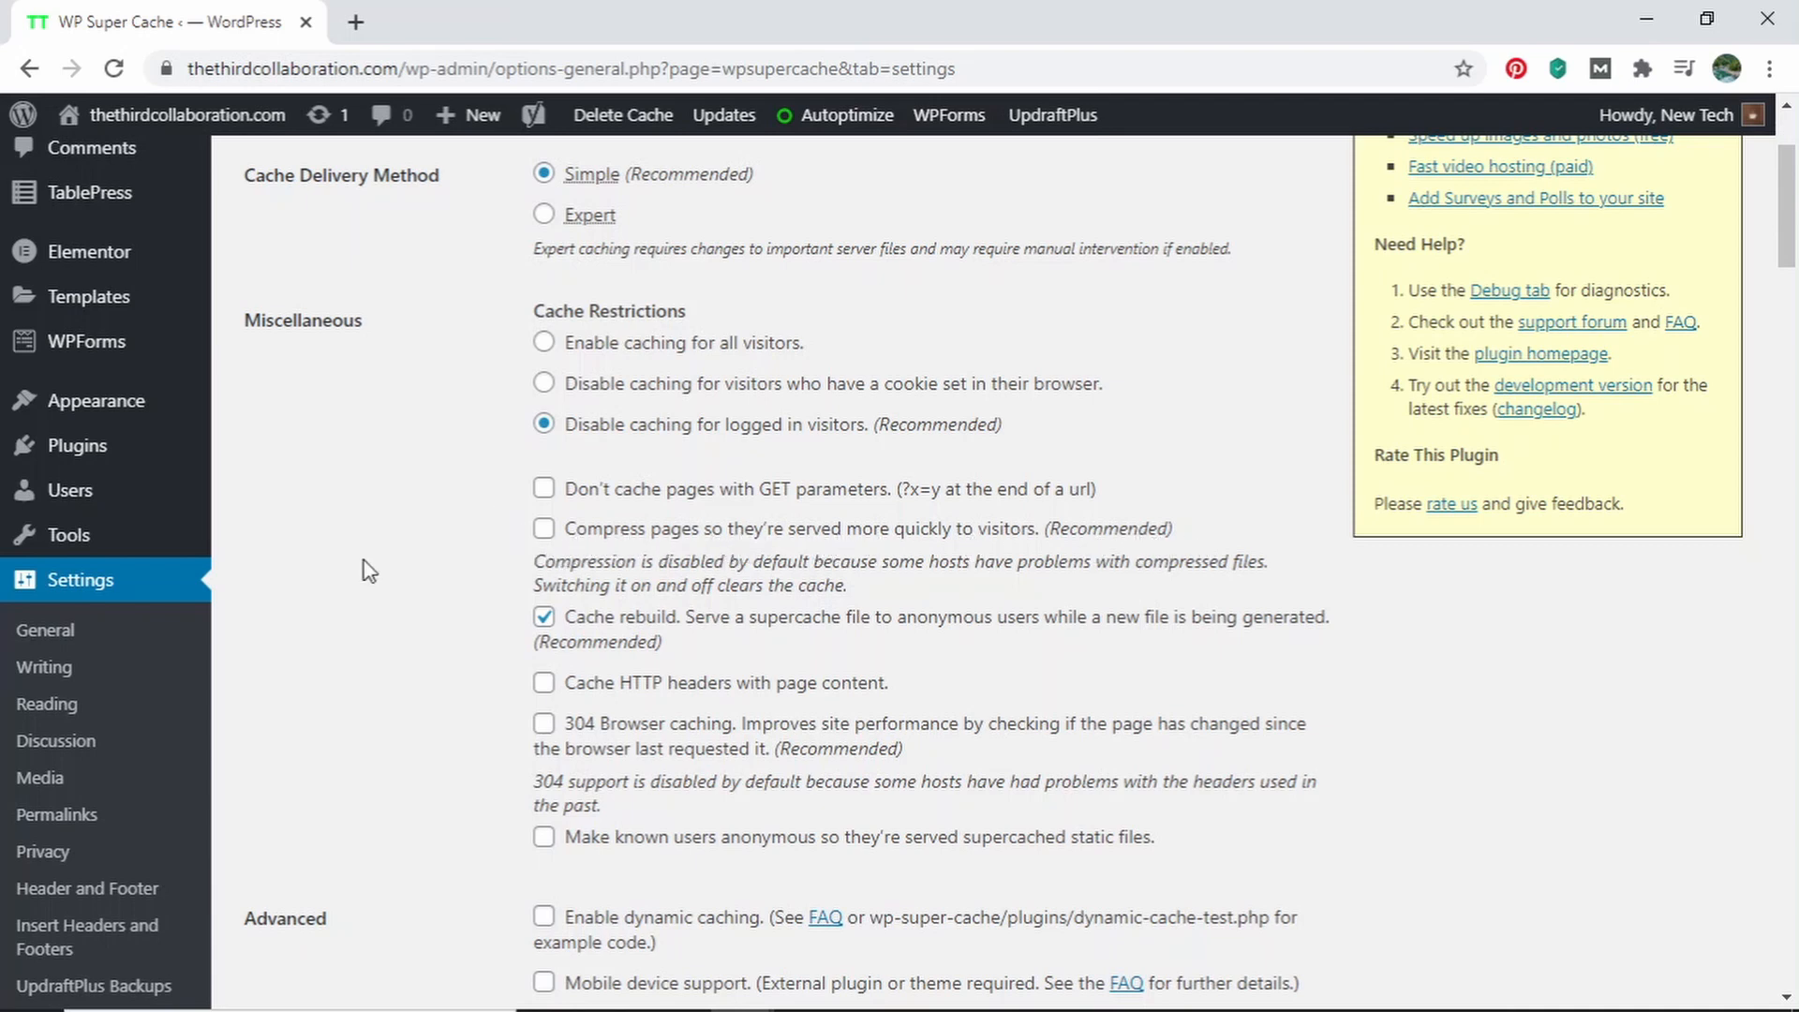
click(544, 530)
click(543, 724)
scroll(844, 773, down, 2)
scroll(566, 743, down, 5)
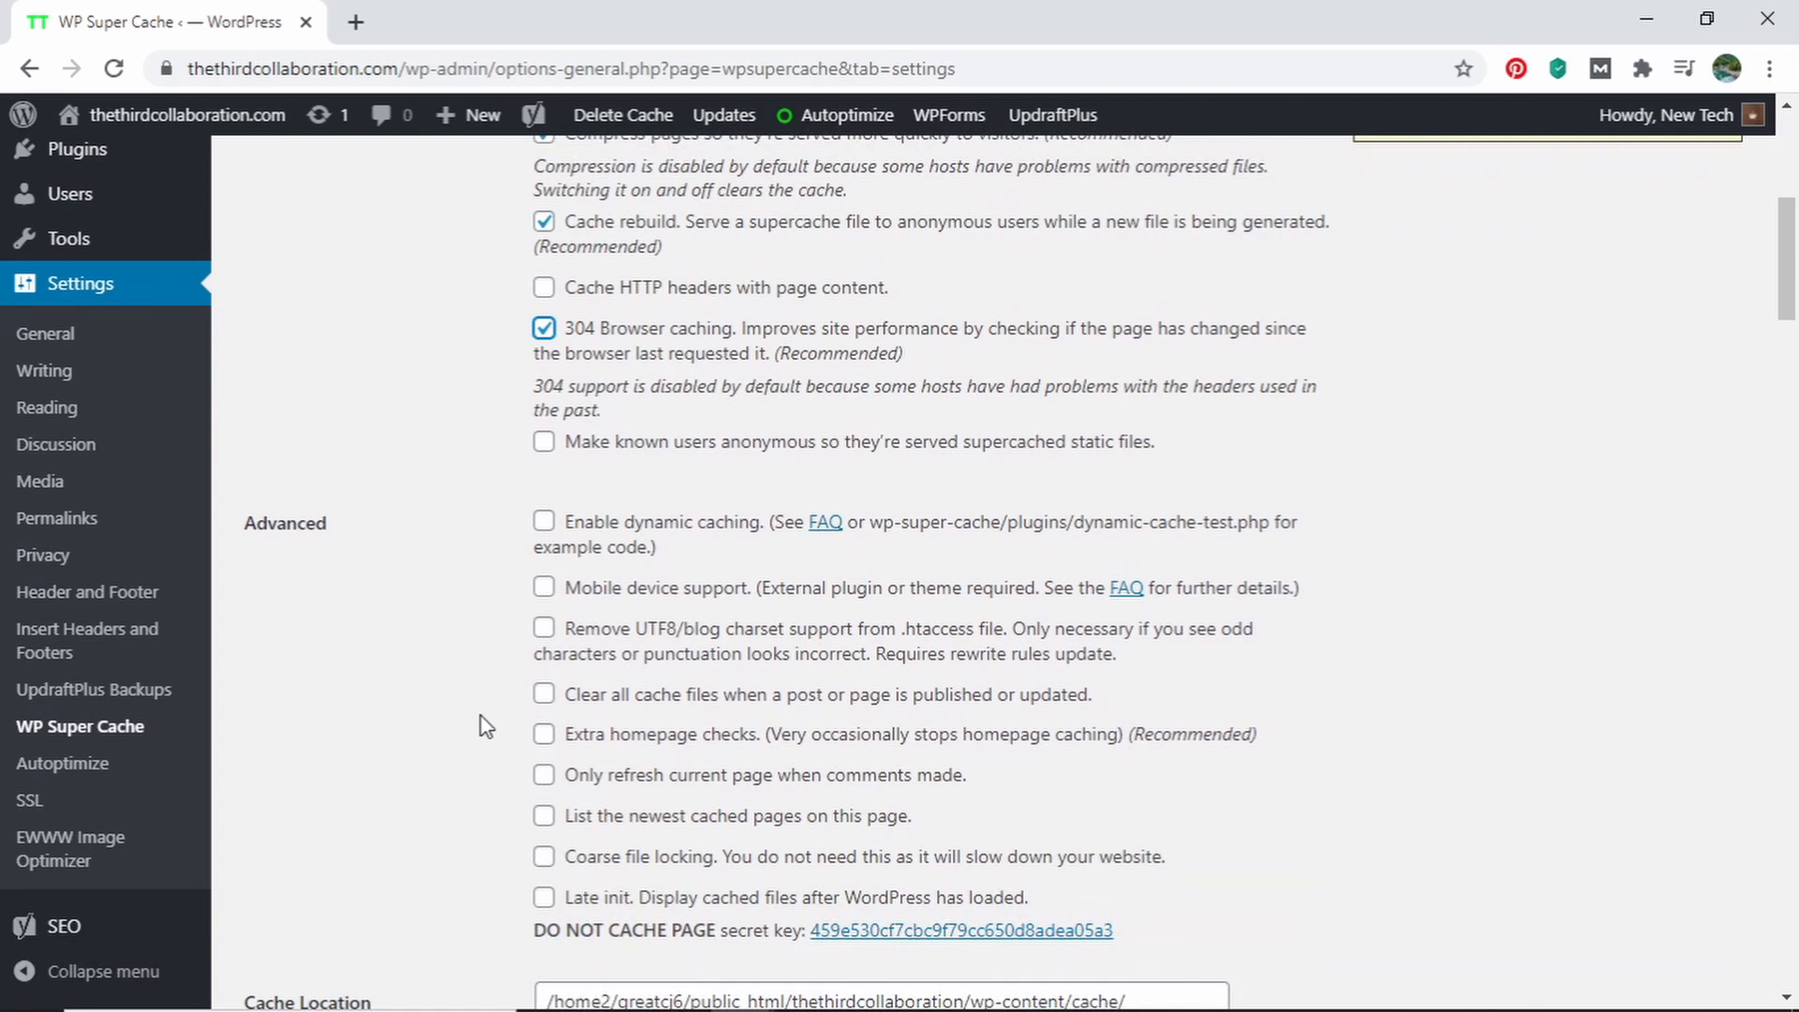
Enable extra homepage checks in the advanced cache settings and save them by updating the status
click(543, 735)
scroll(656, 712, down, 5)
scroll(604, 696, down, 13)
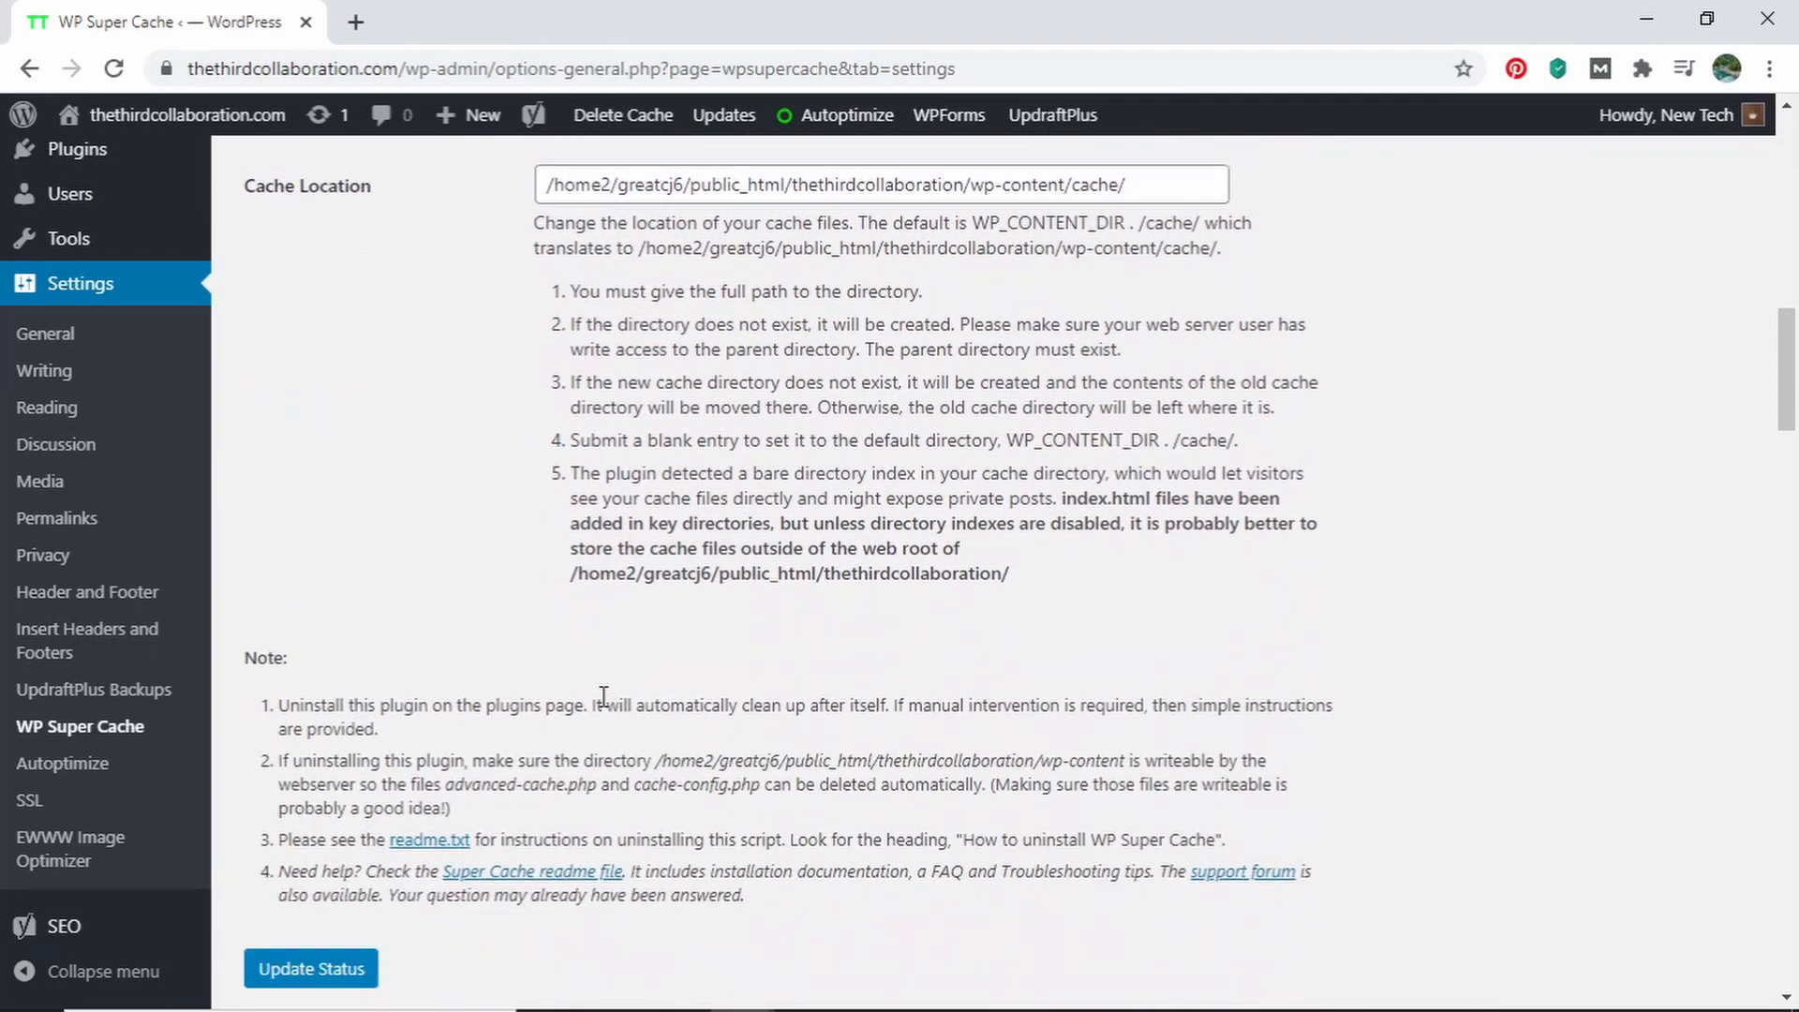
scroll(604, 696, down, 2)
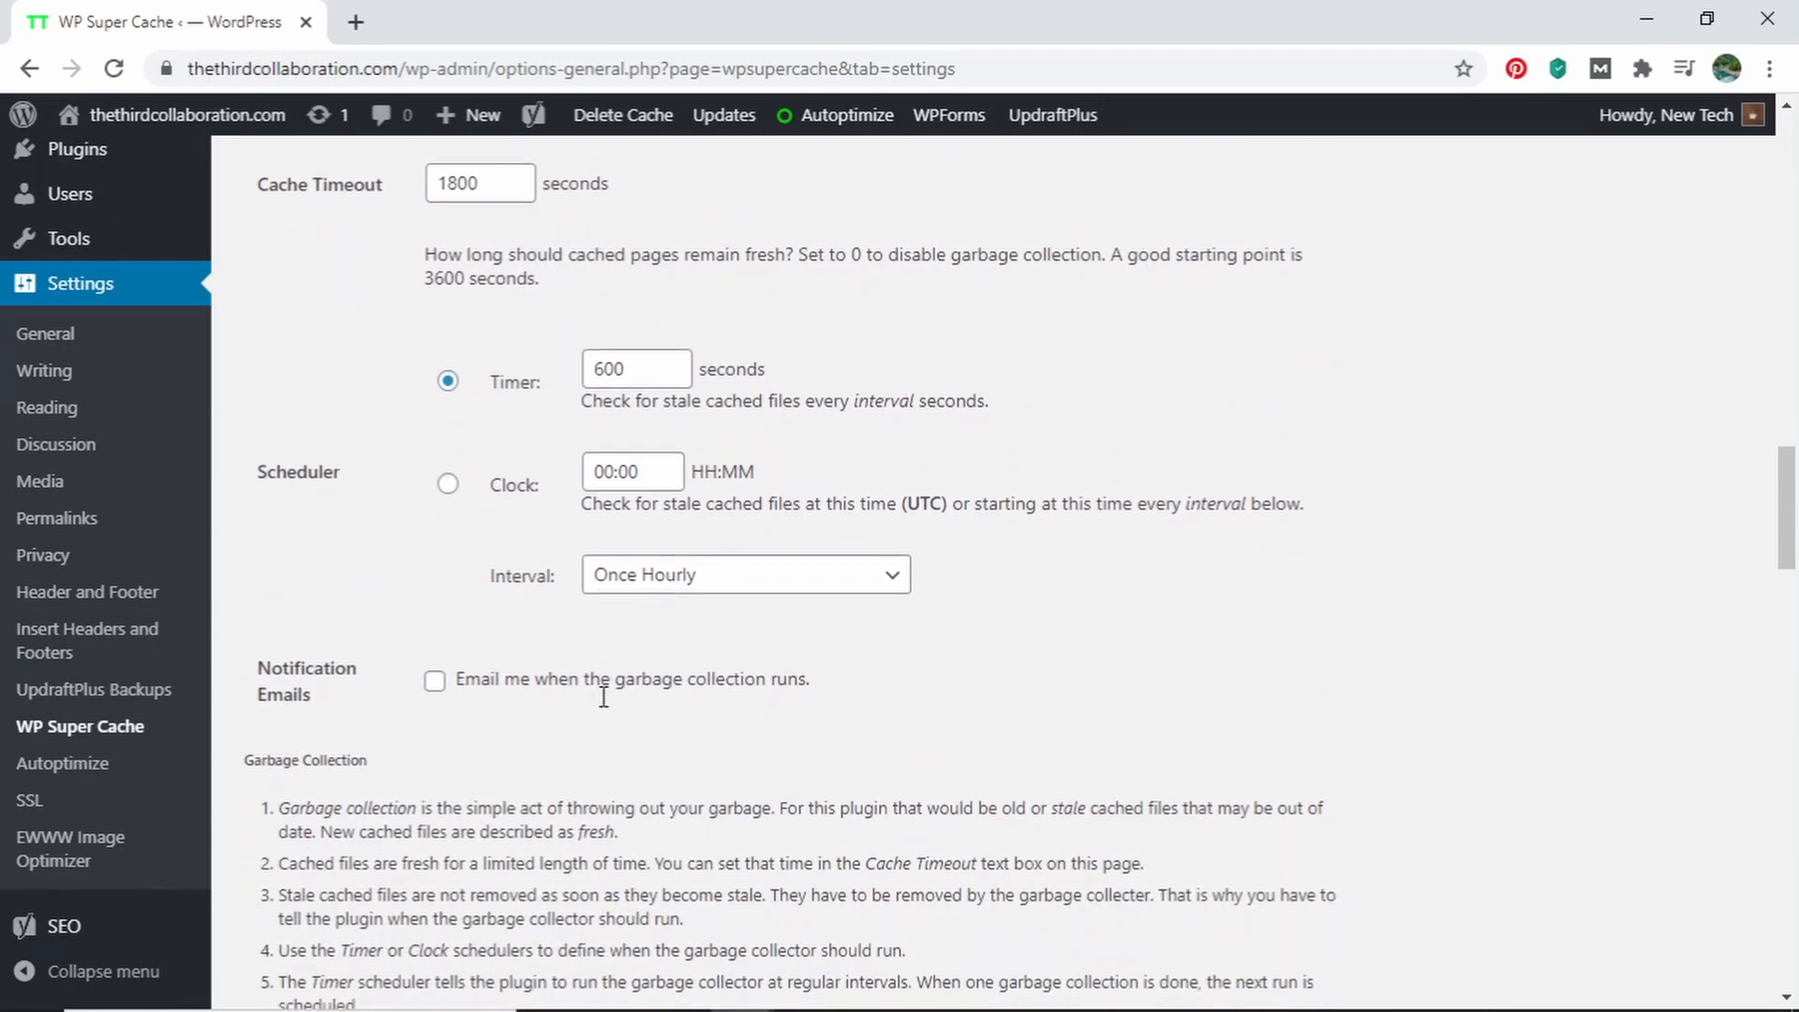
scroll(604, 703, up, 5)
scroll(605, 703, up, 5)
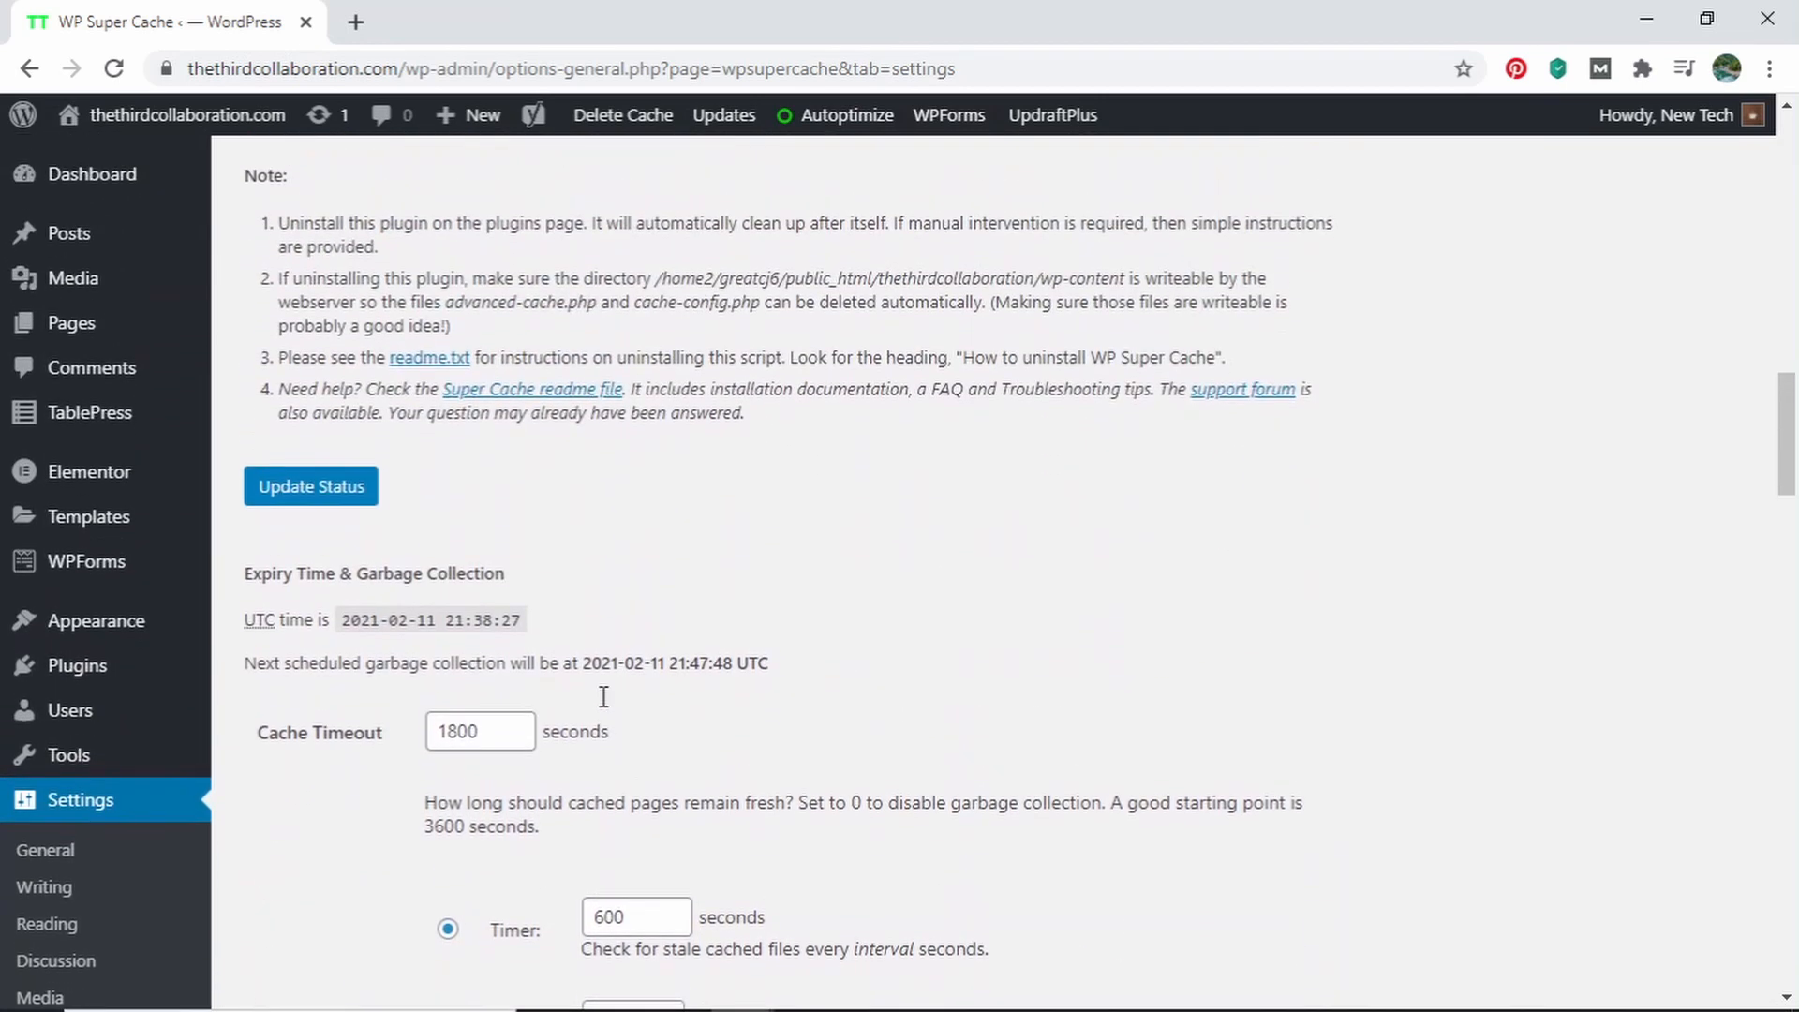
click(362, 774)
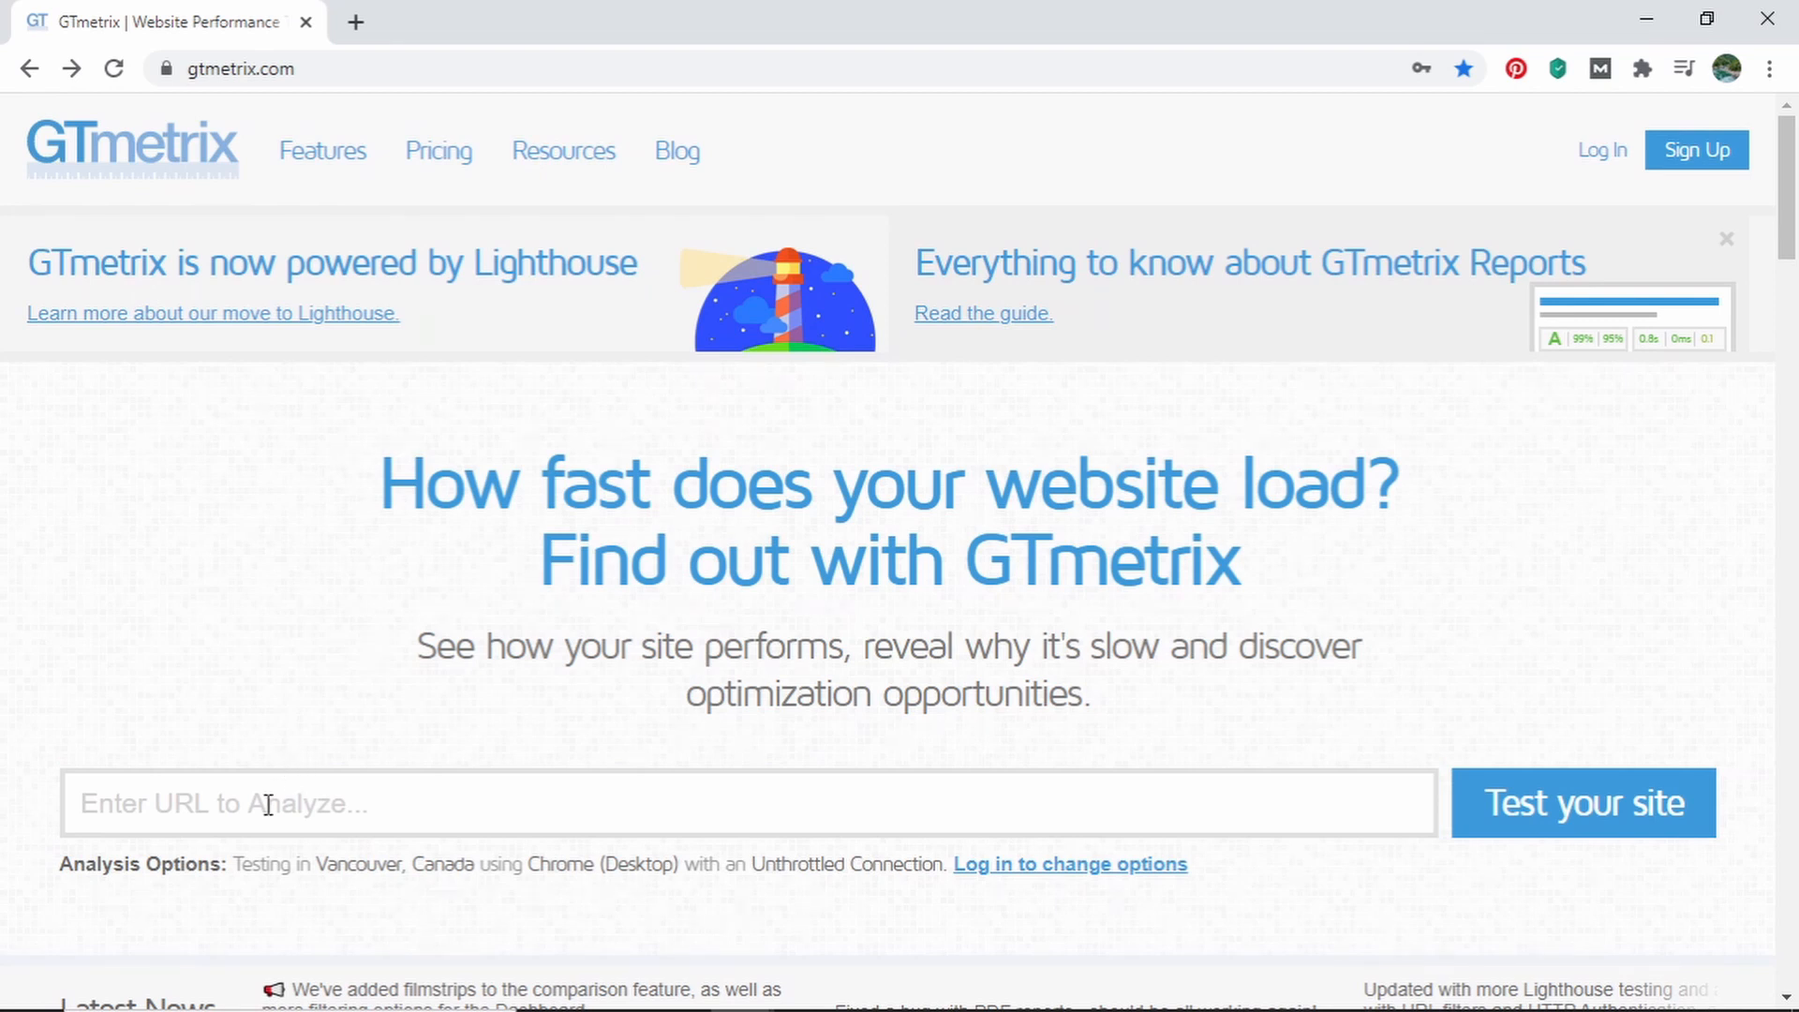
right_click(179, 808)
click(298, 581)
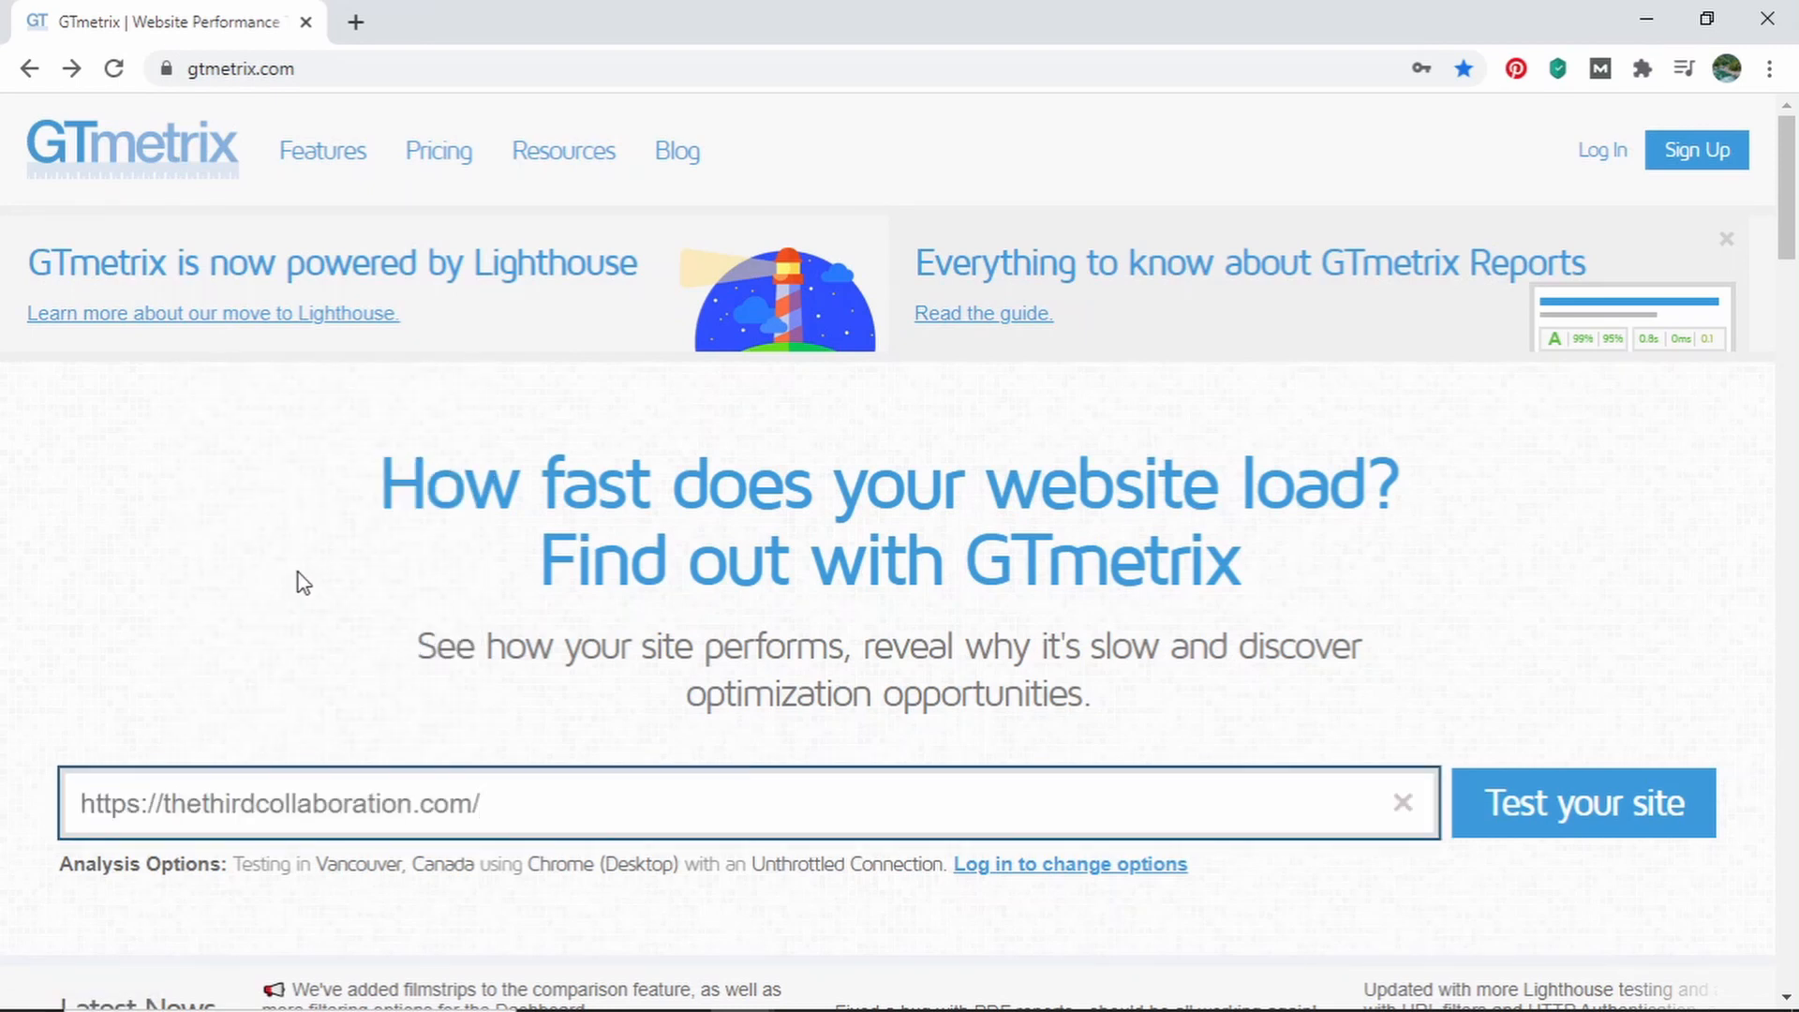
click(1535, 795)
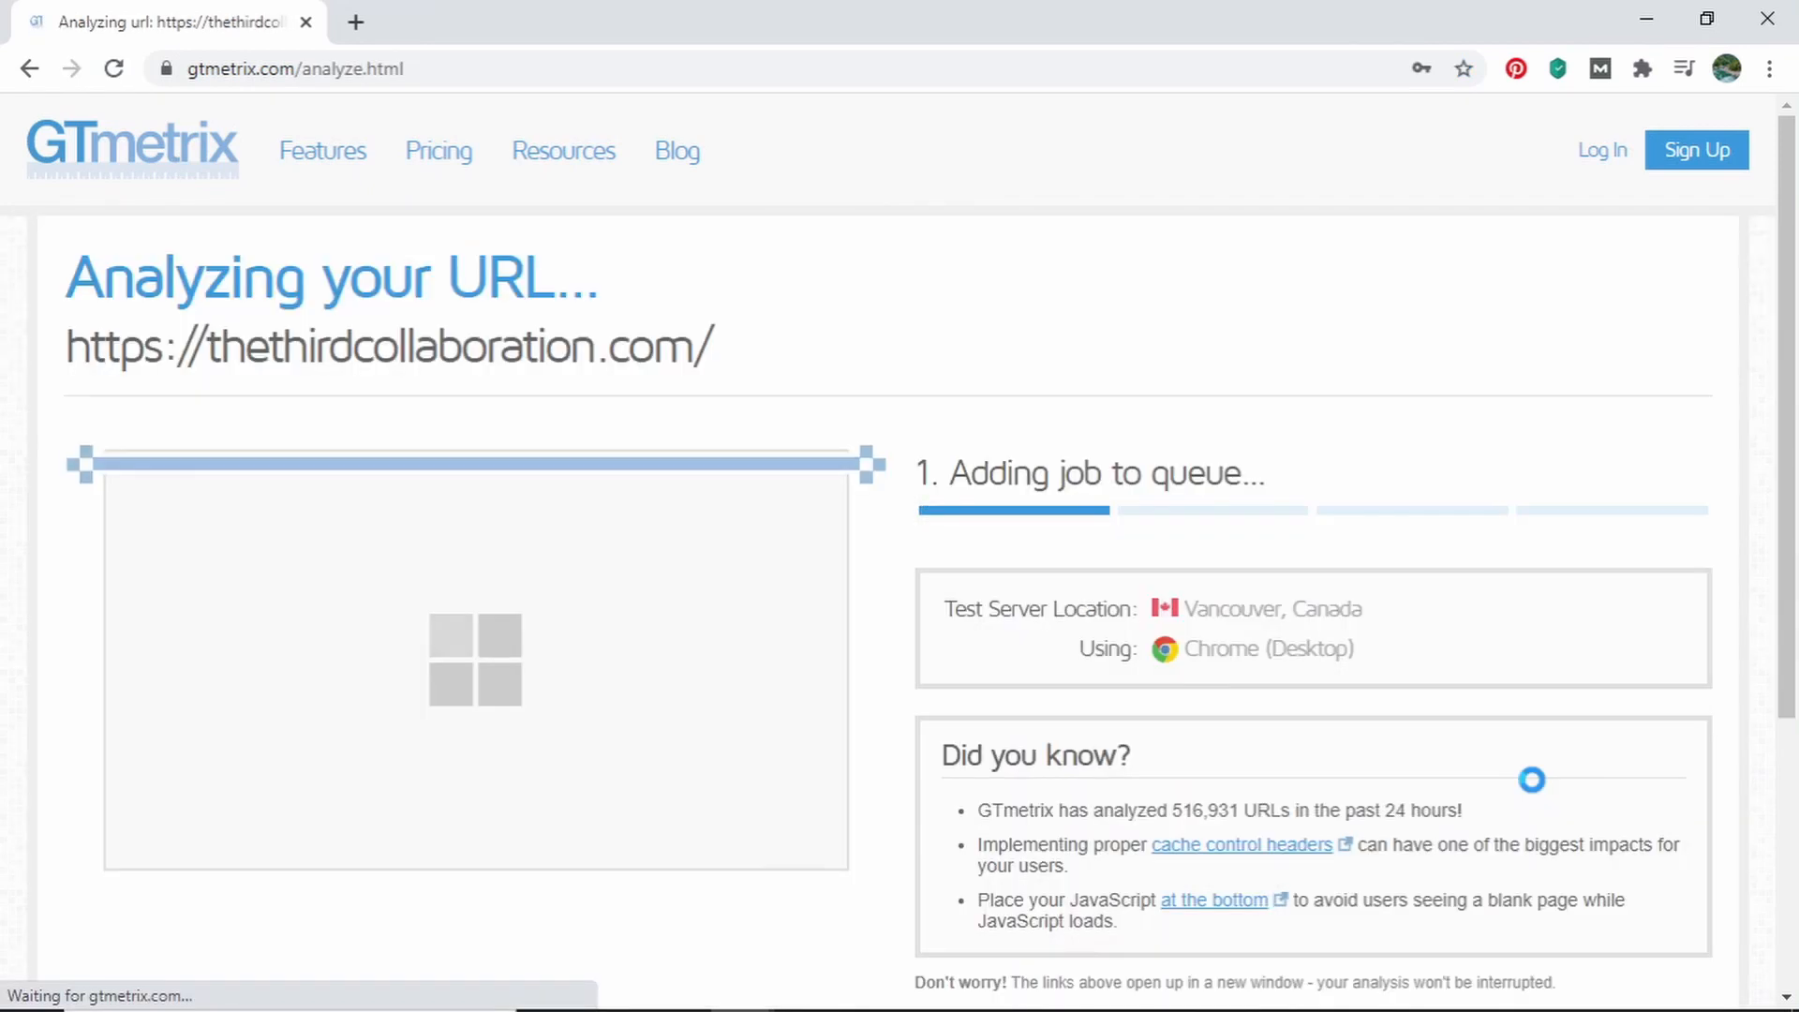